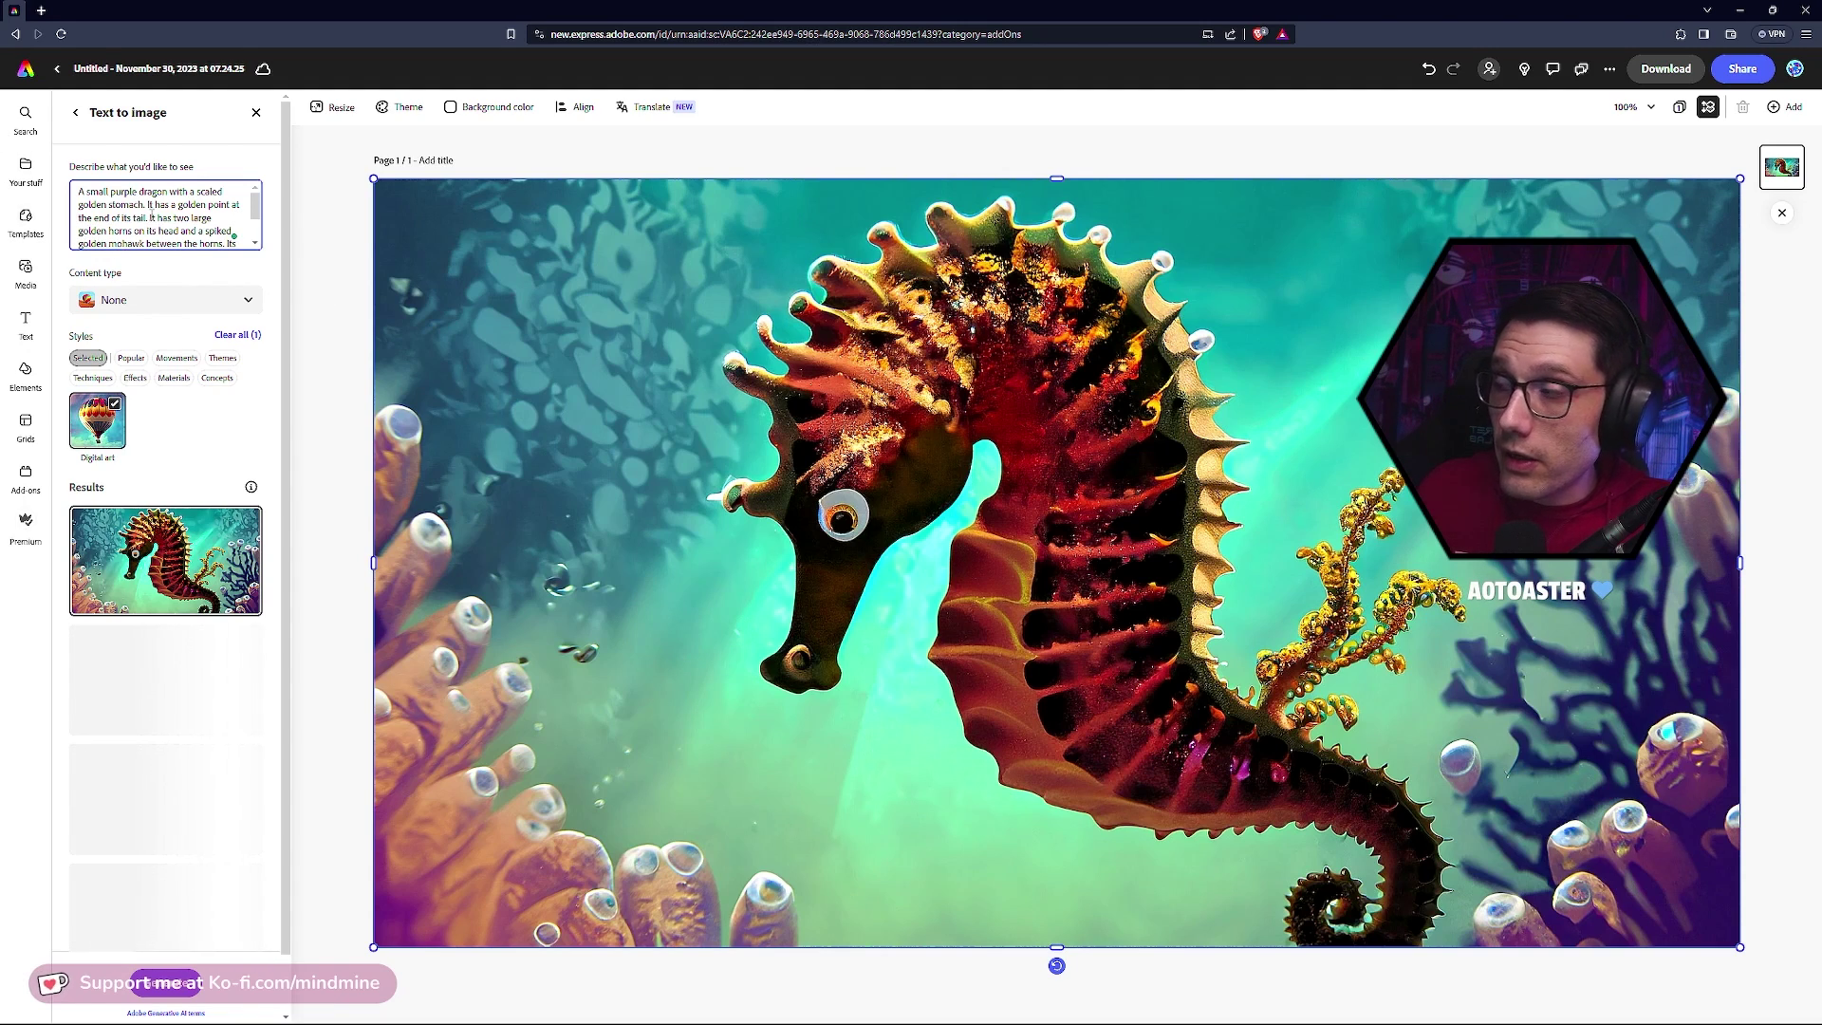
Preview the generated purple dragon images on the page and look through further variations
scroll(166, 219, down, 3)
scroll(142, 214, up, 3)
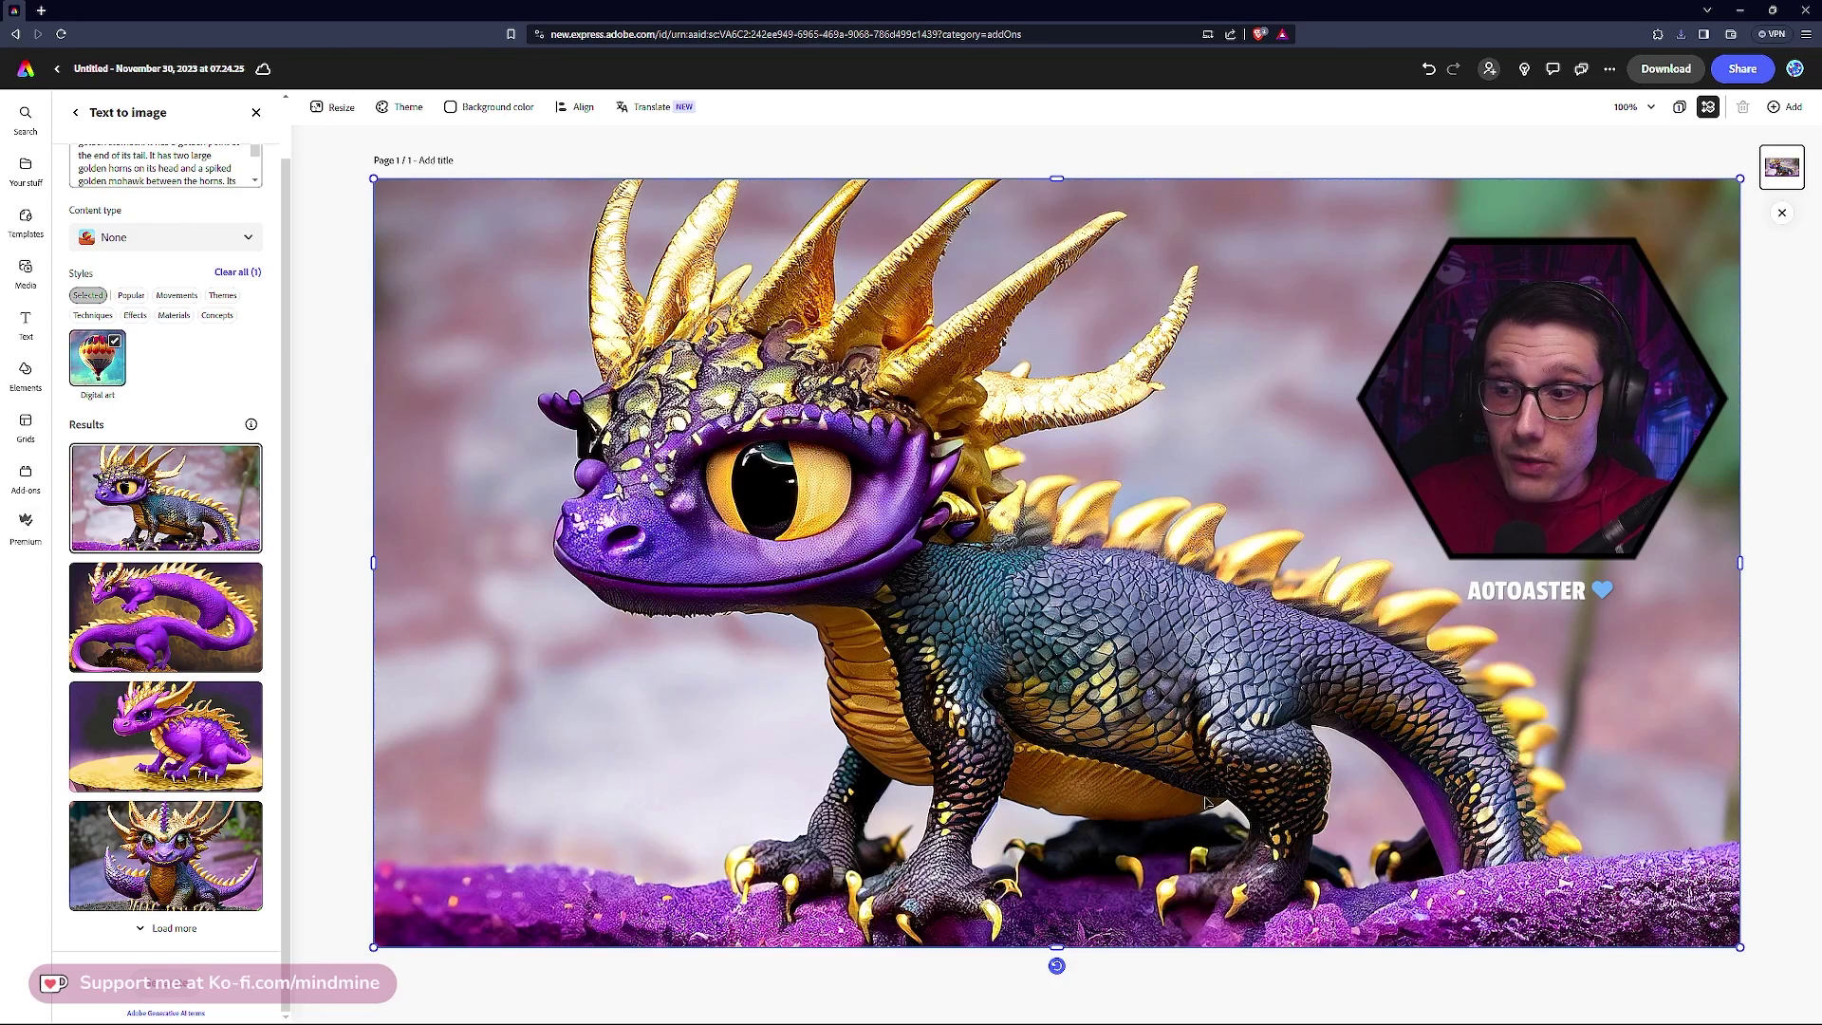
click(158, 593)
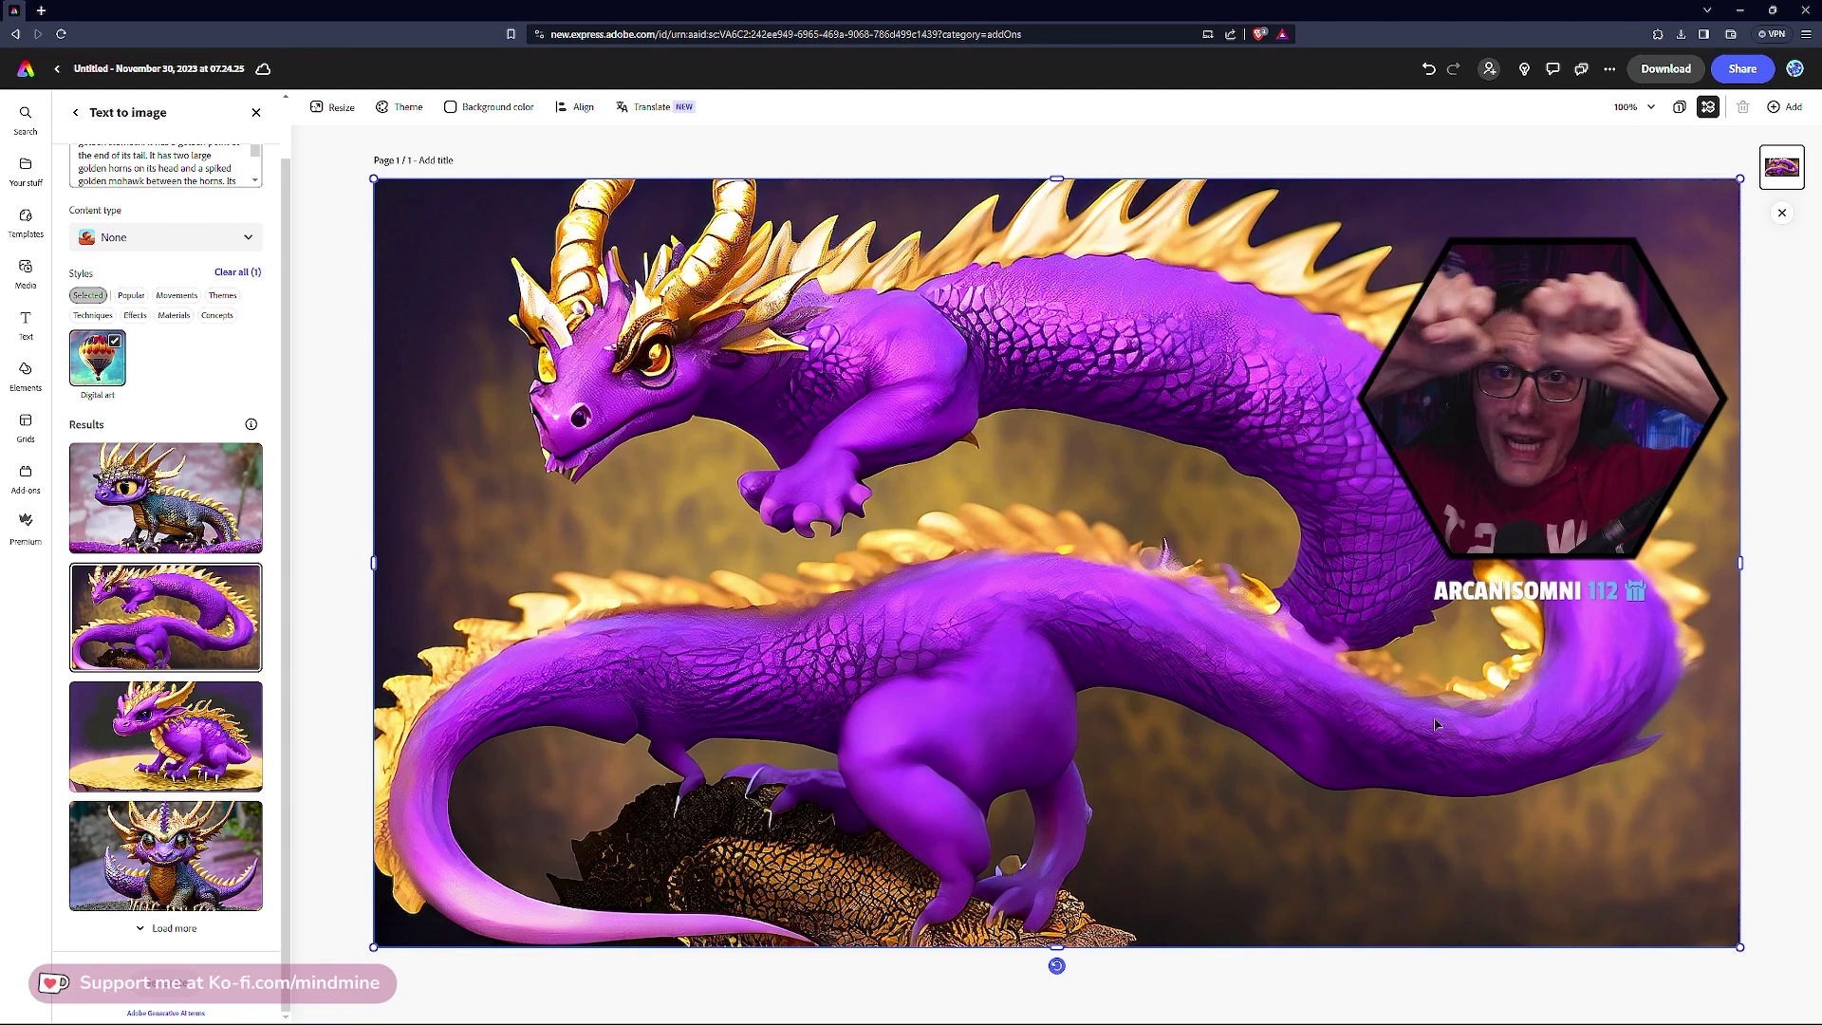
click(201, 719)
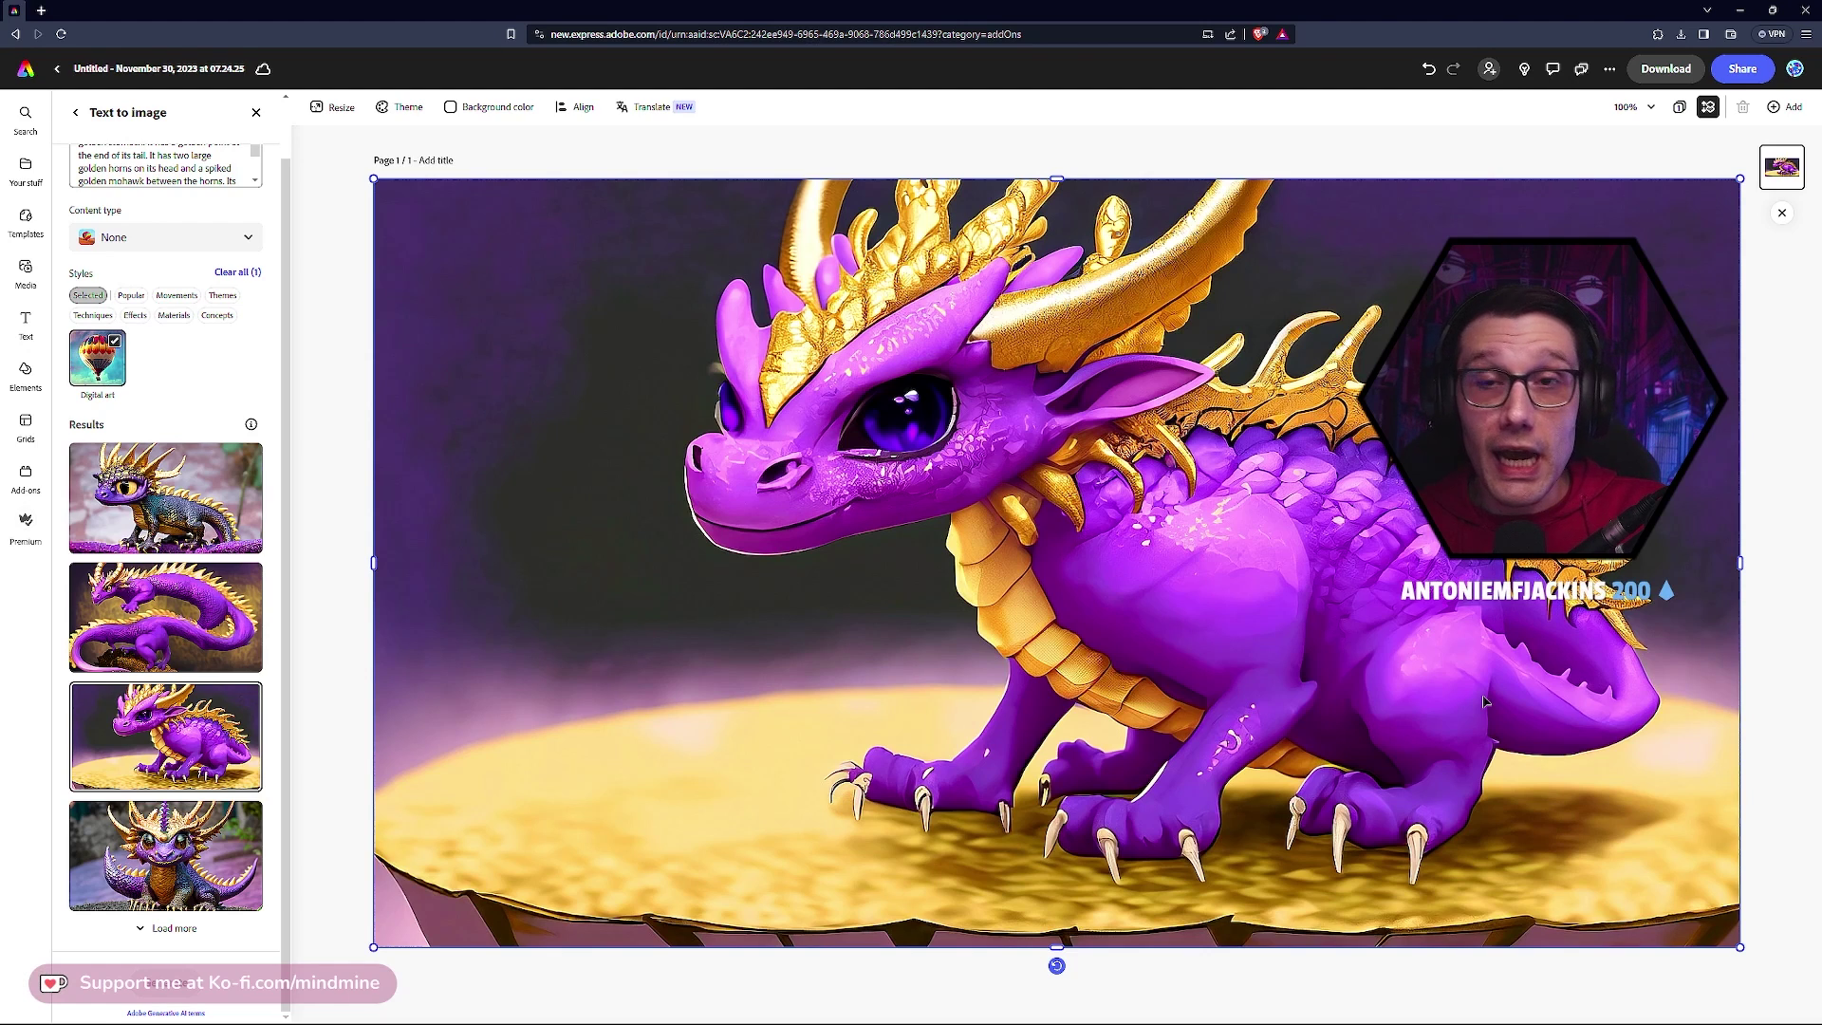
scroll(240, 512, down, 5)
click(240, 512)
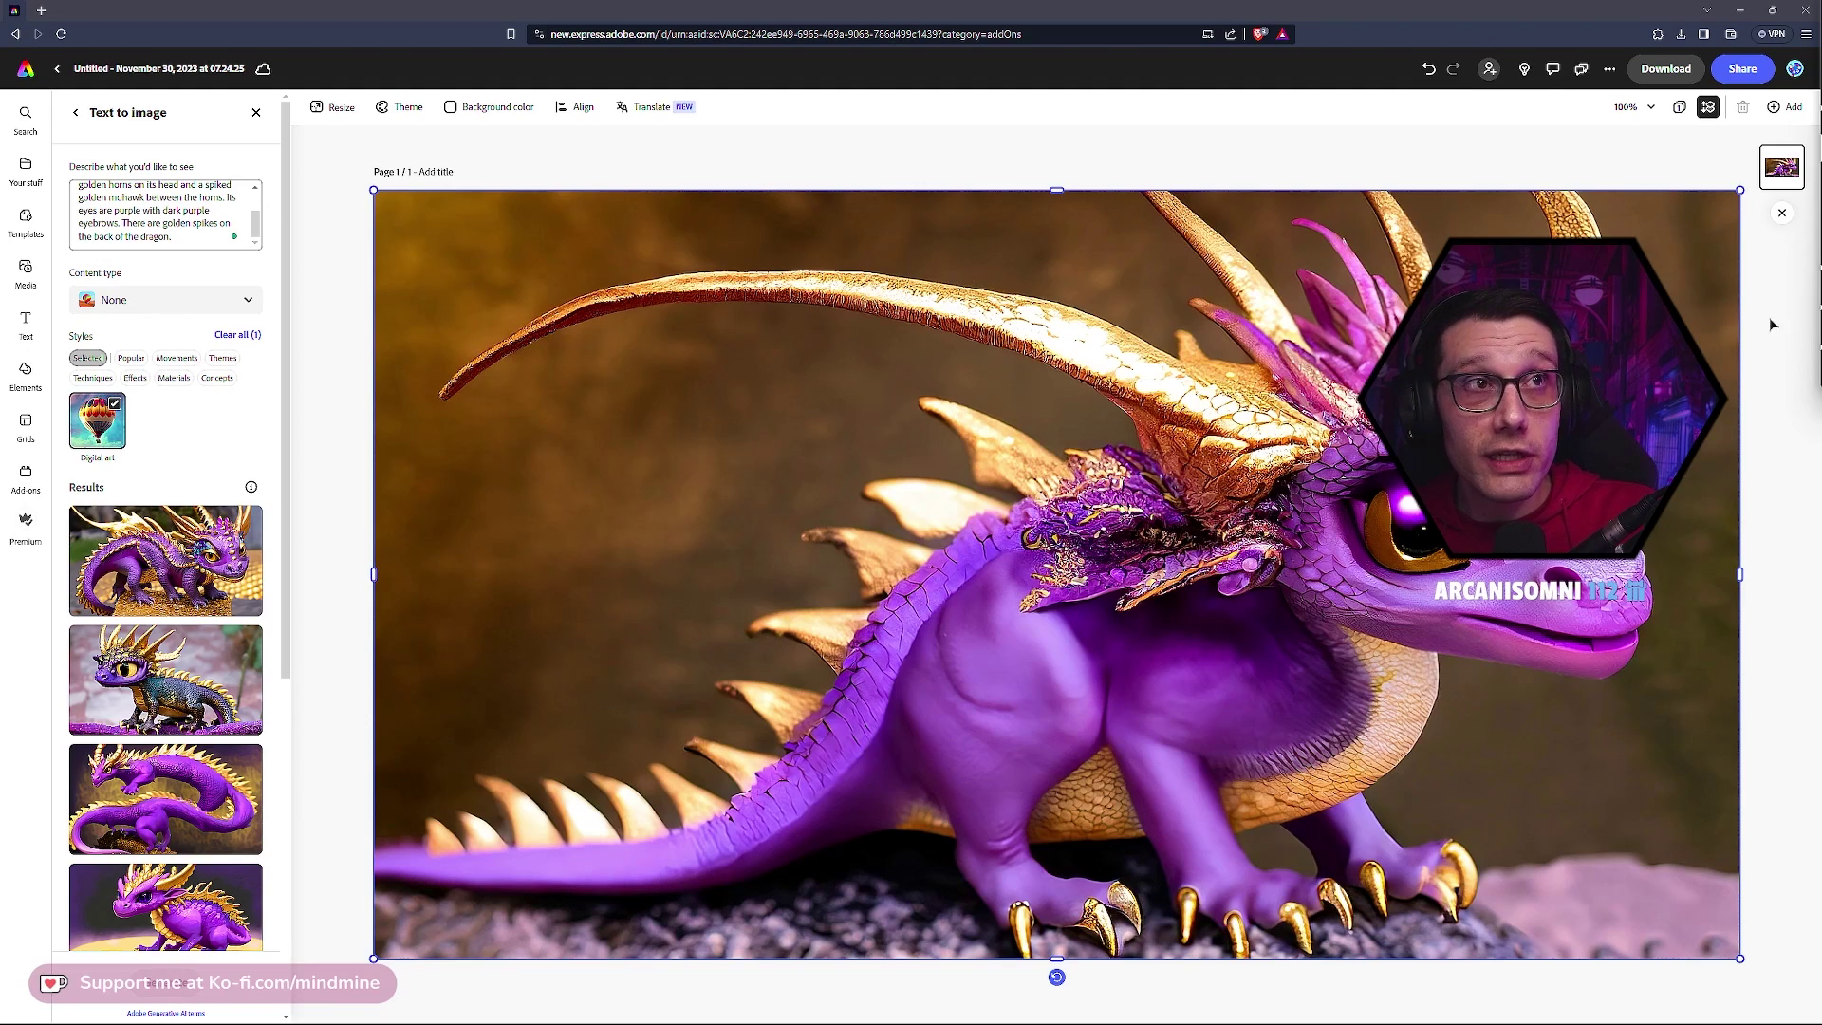
Replace the dragon prompt with a man in dark gray robes holding a gnarled wooden staff and leatherbound book, and preview the generated images
drag(237, 237, 73, 174)
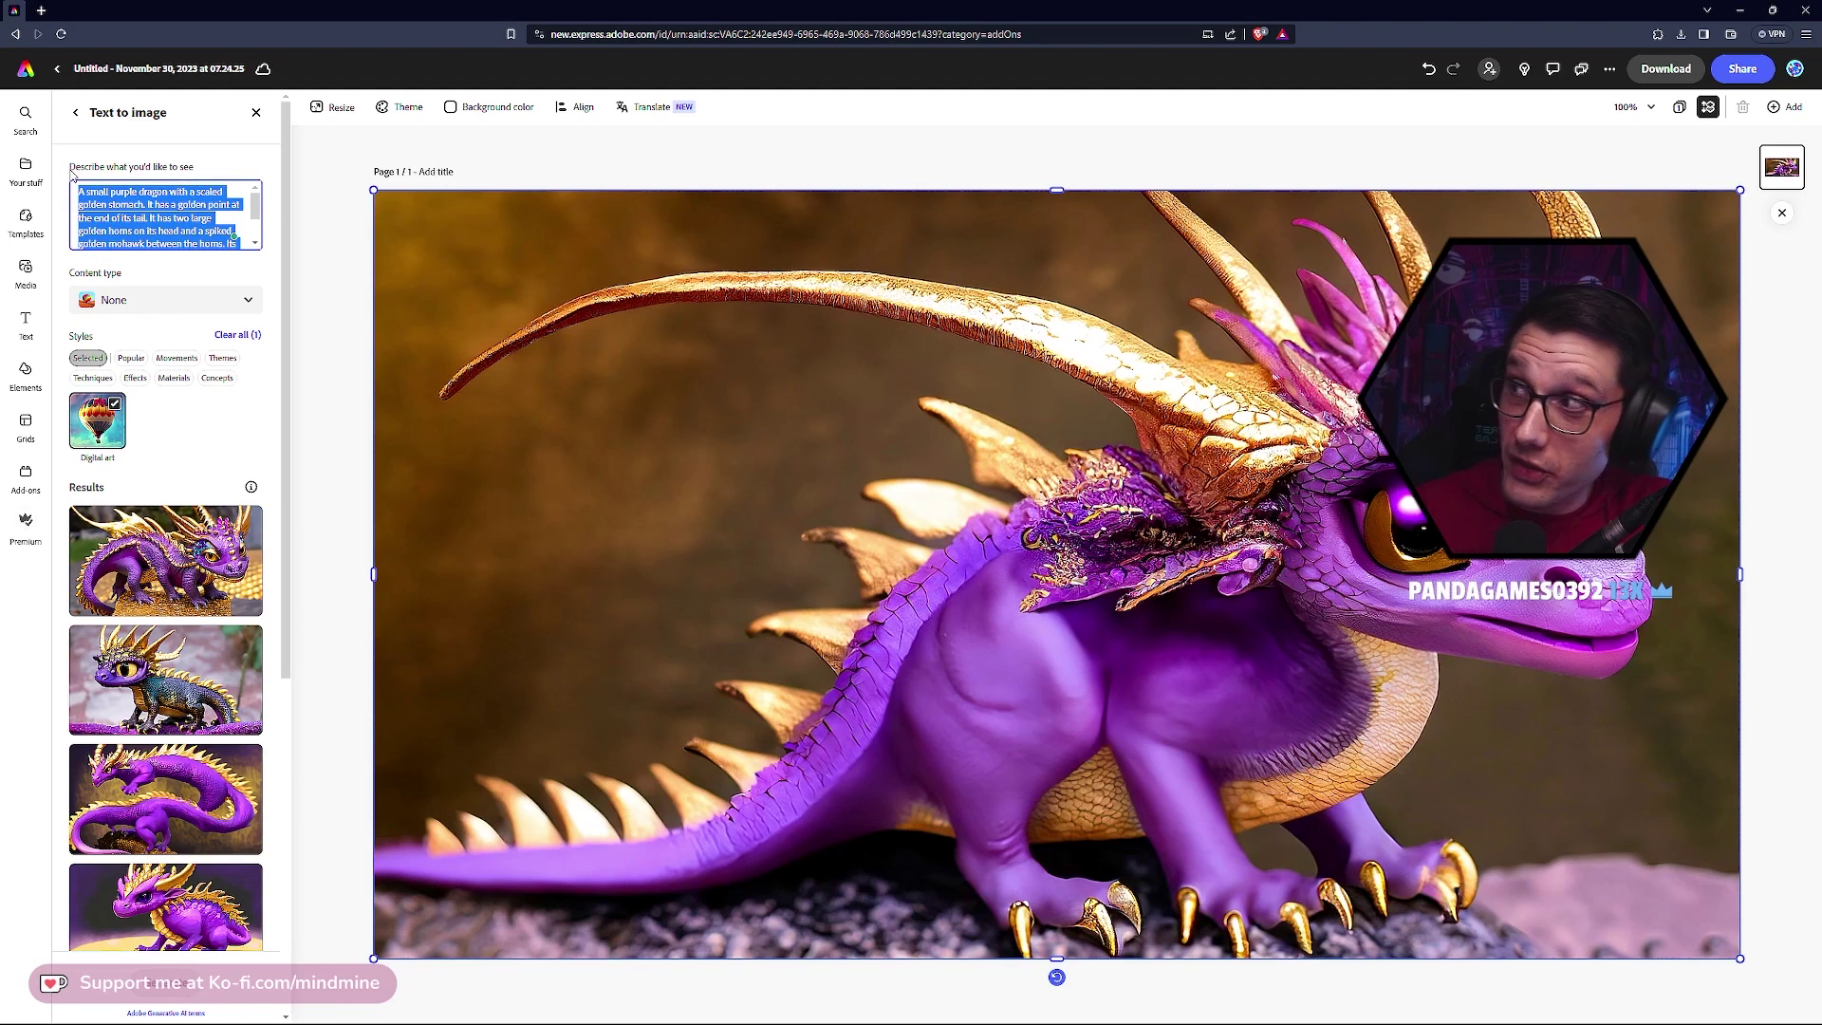
key(ctrl+v)
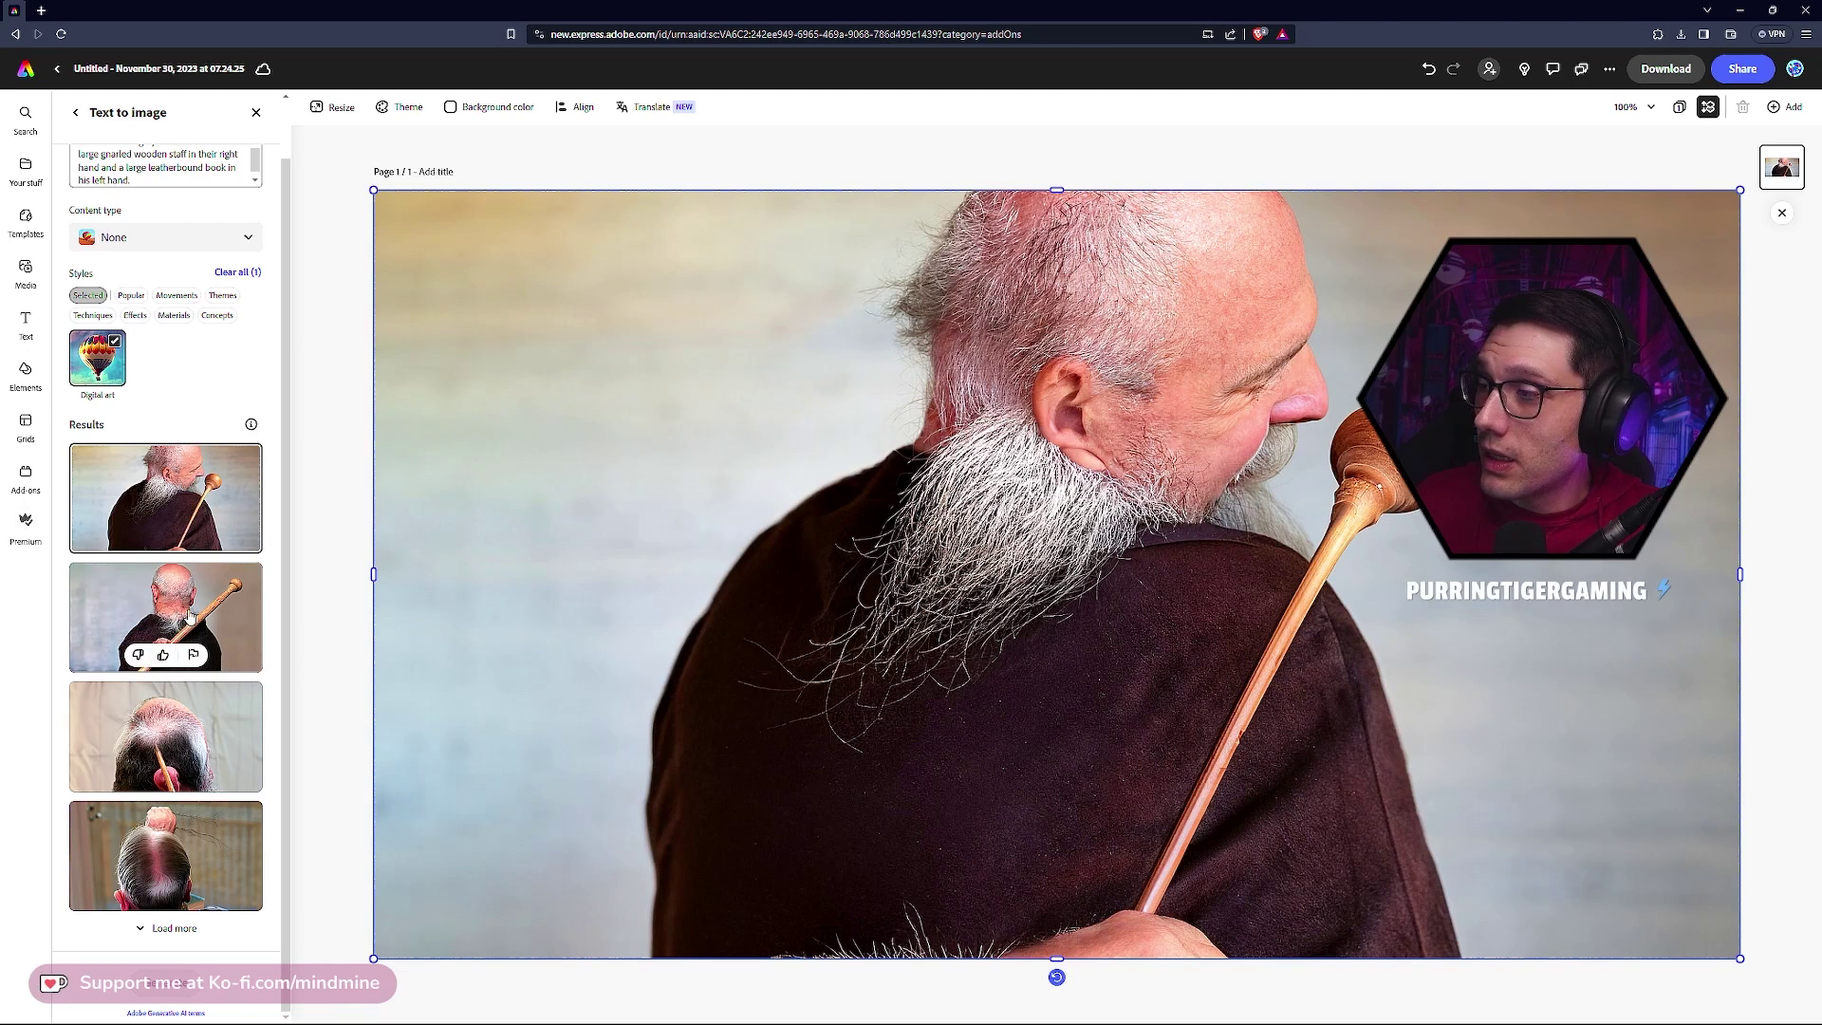
click(163, 640)
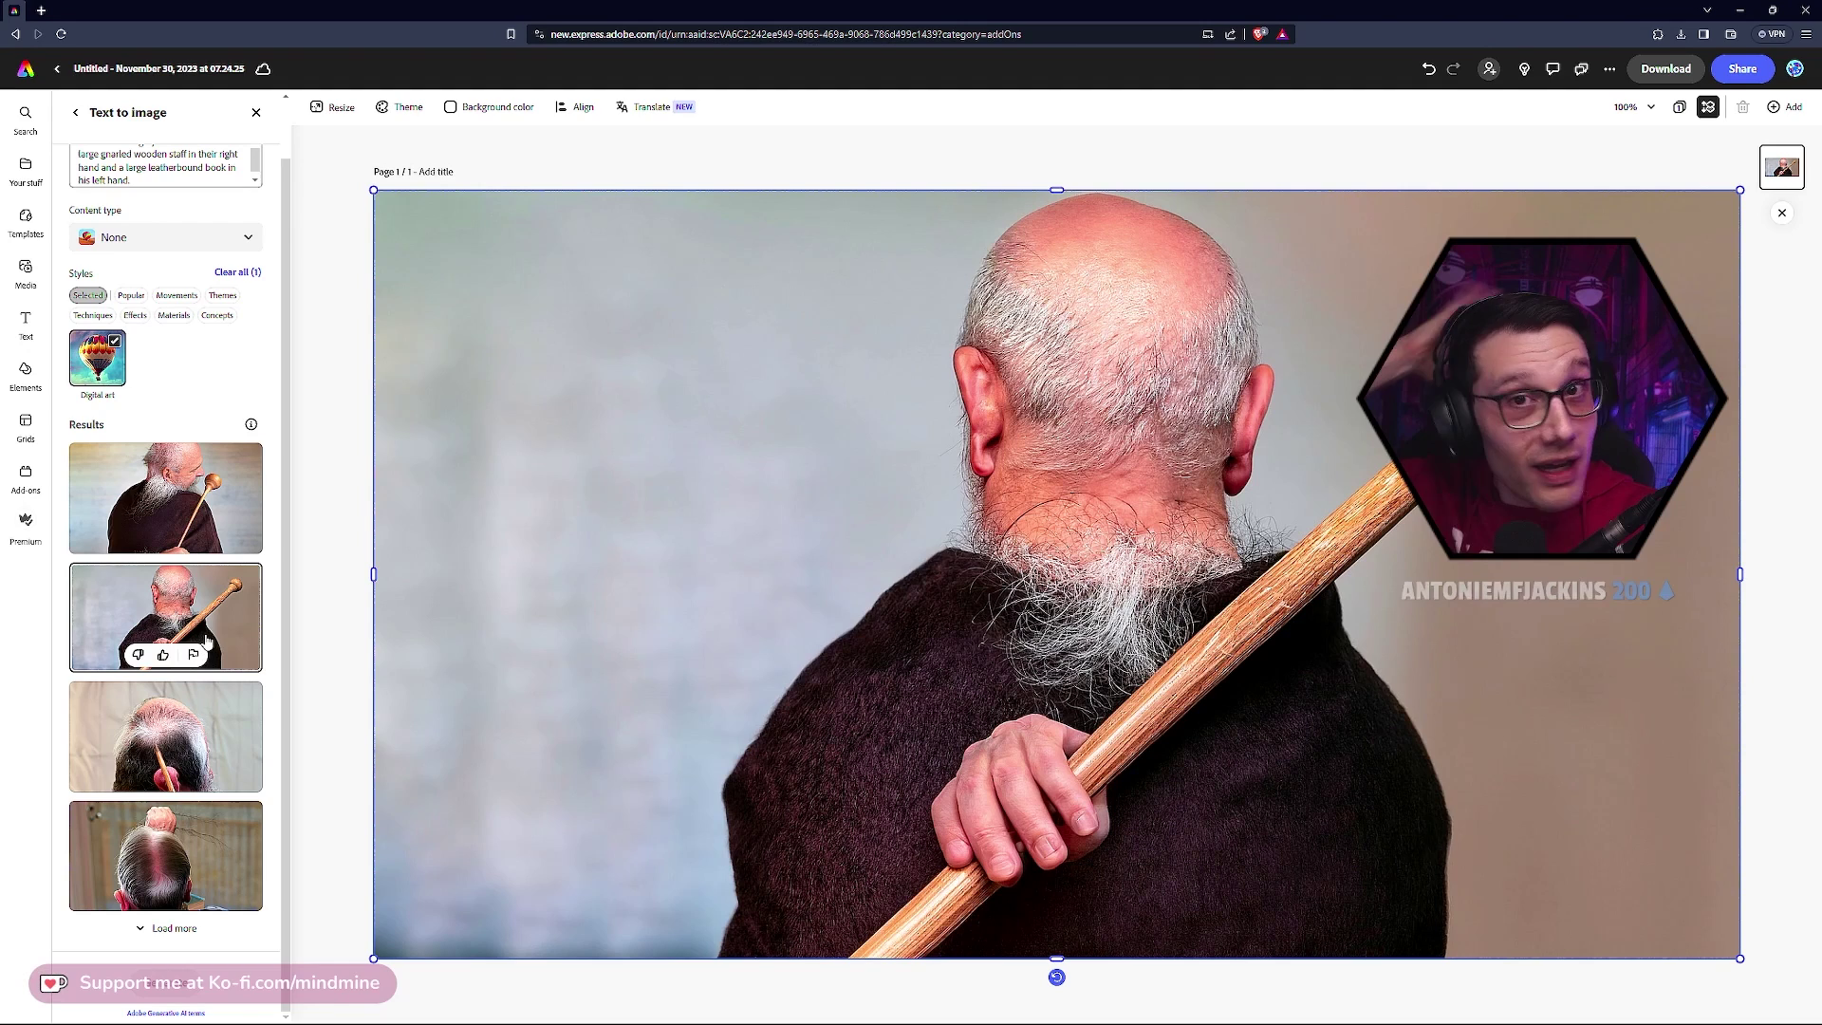
scroll(176, 431, up, 1)
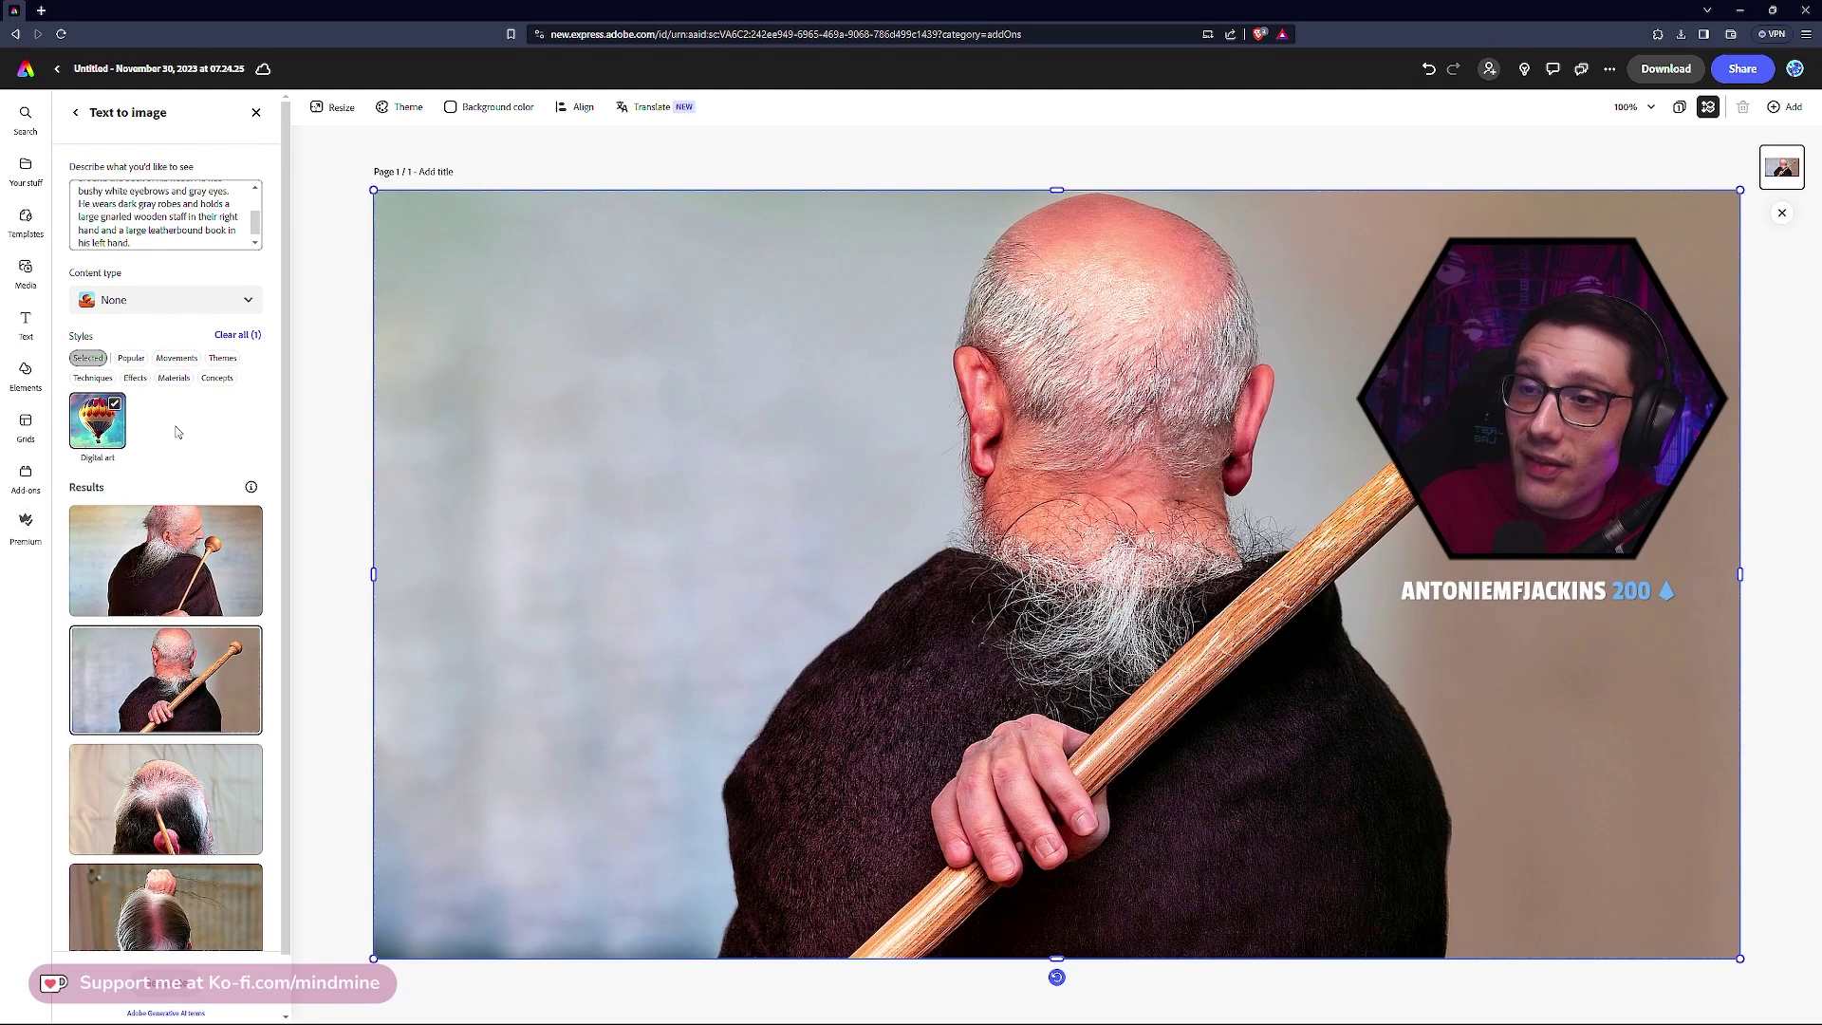
scroll(180, 608, down, 1)
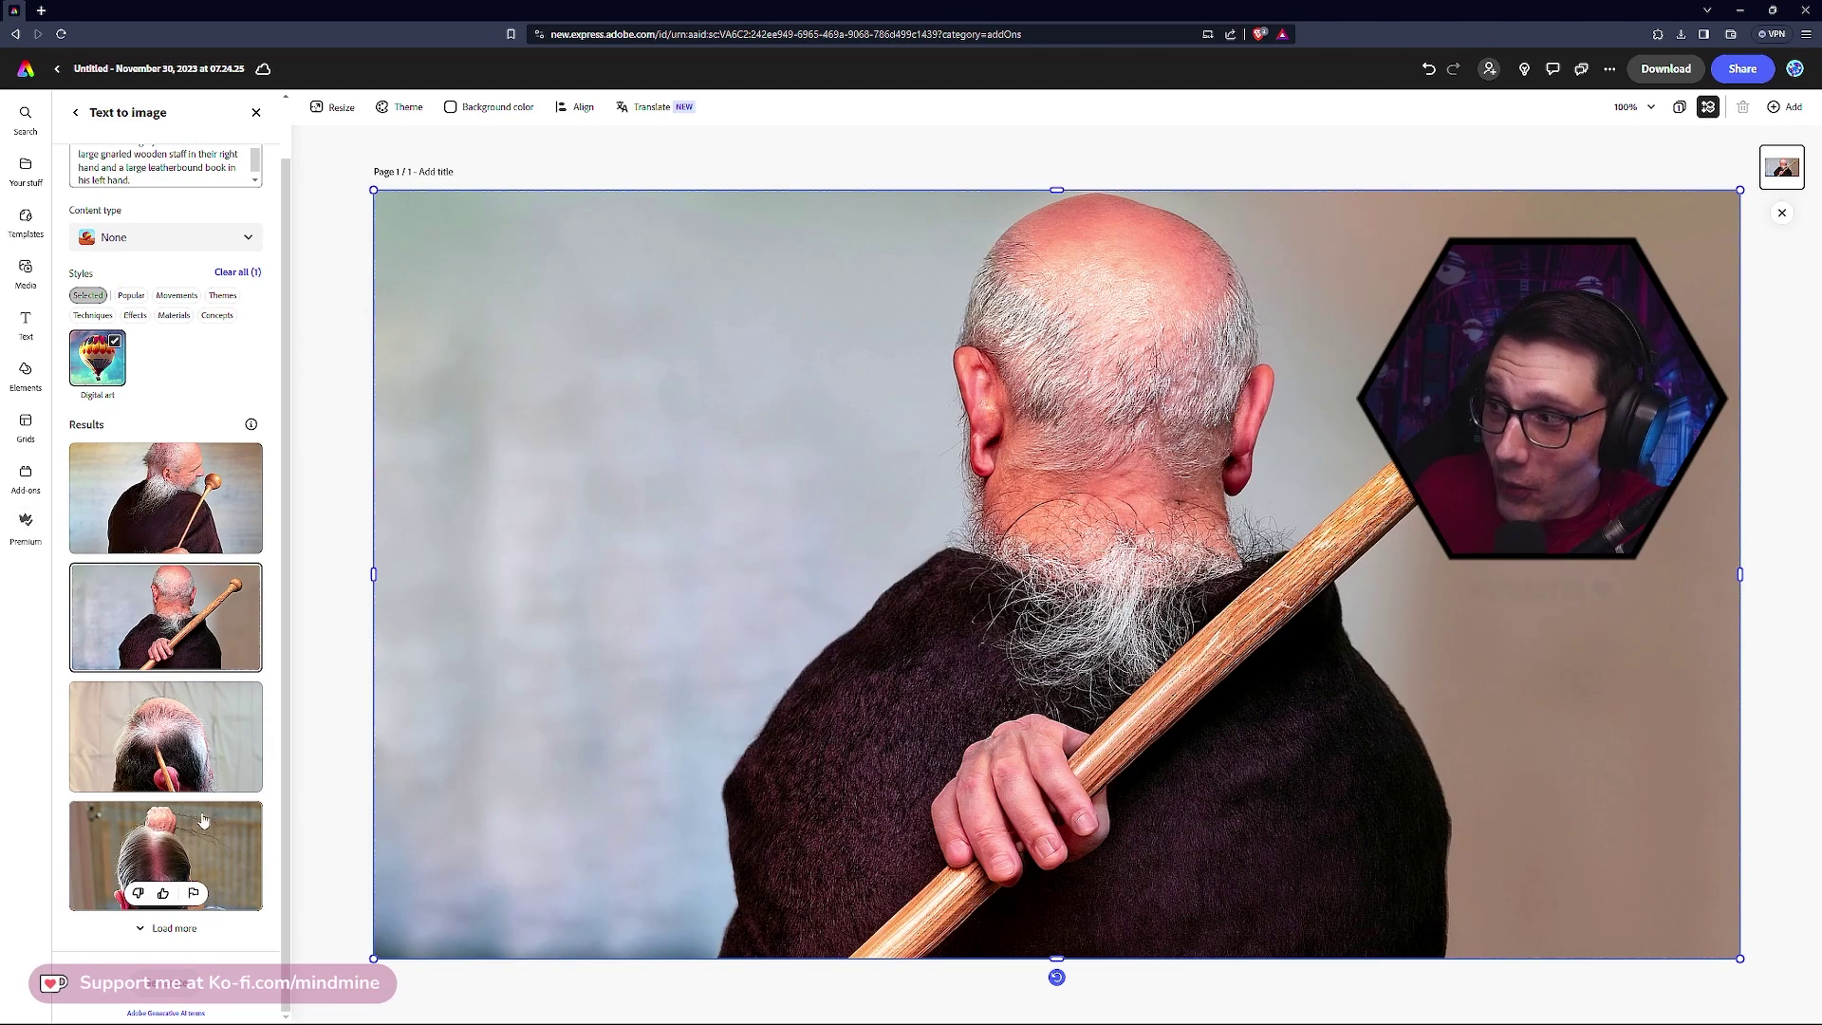
click(220, 719)
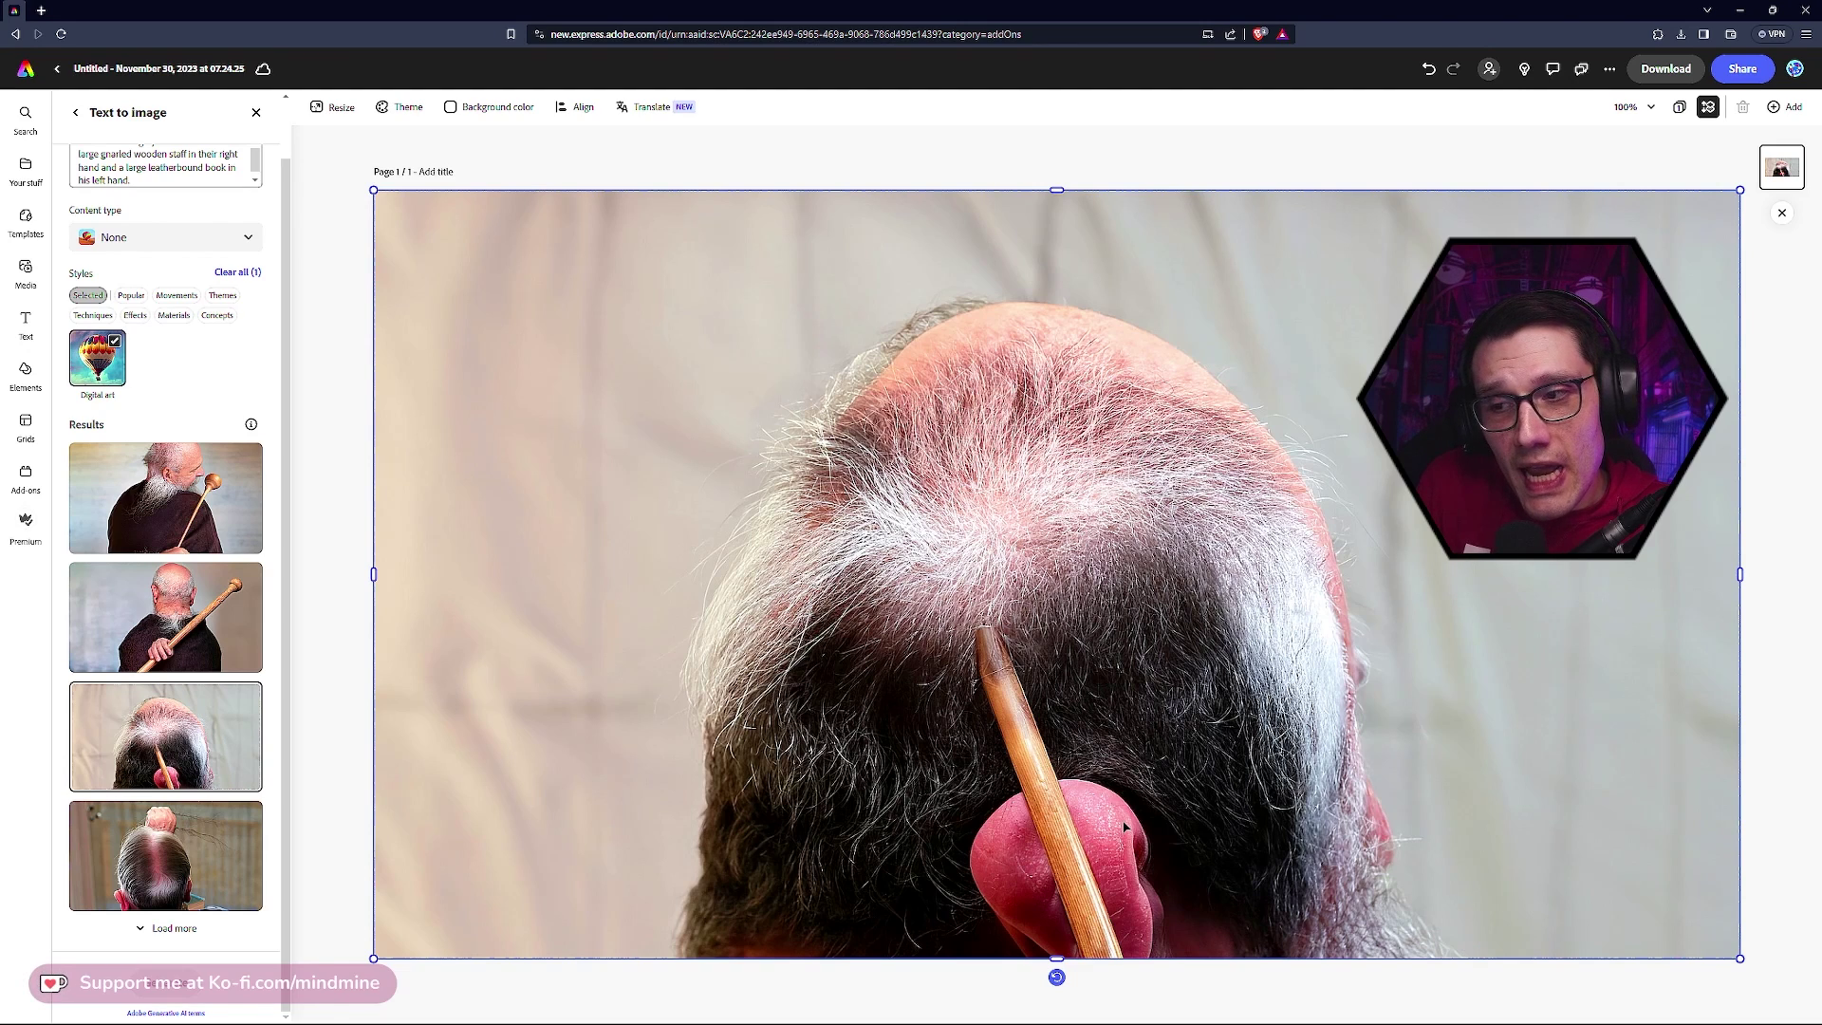
click(205, 865)
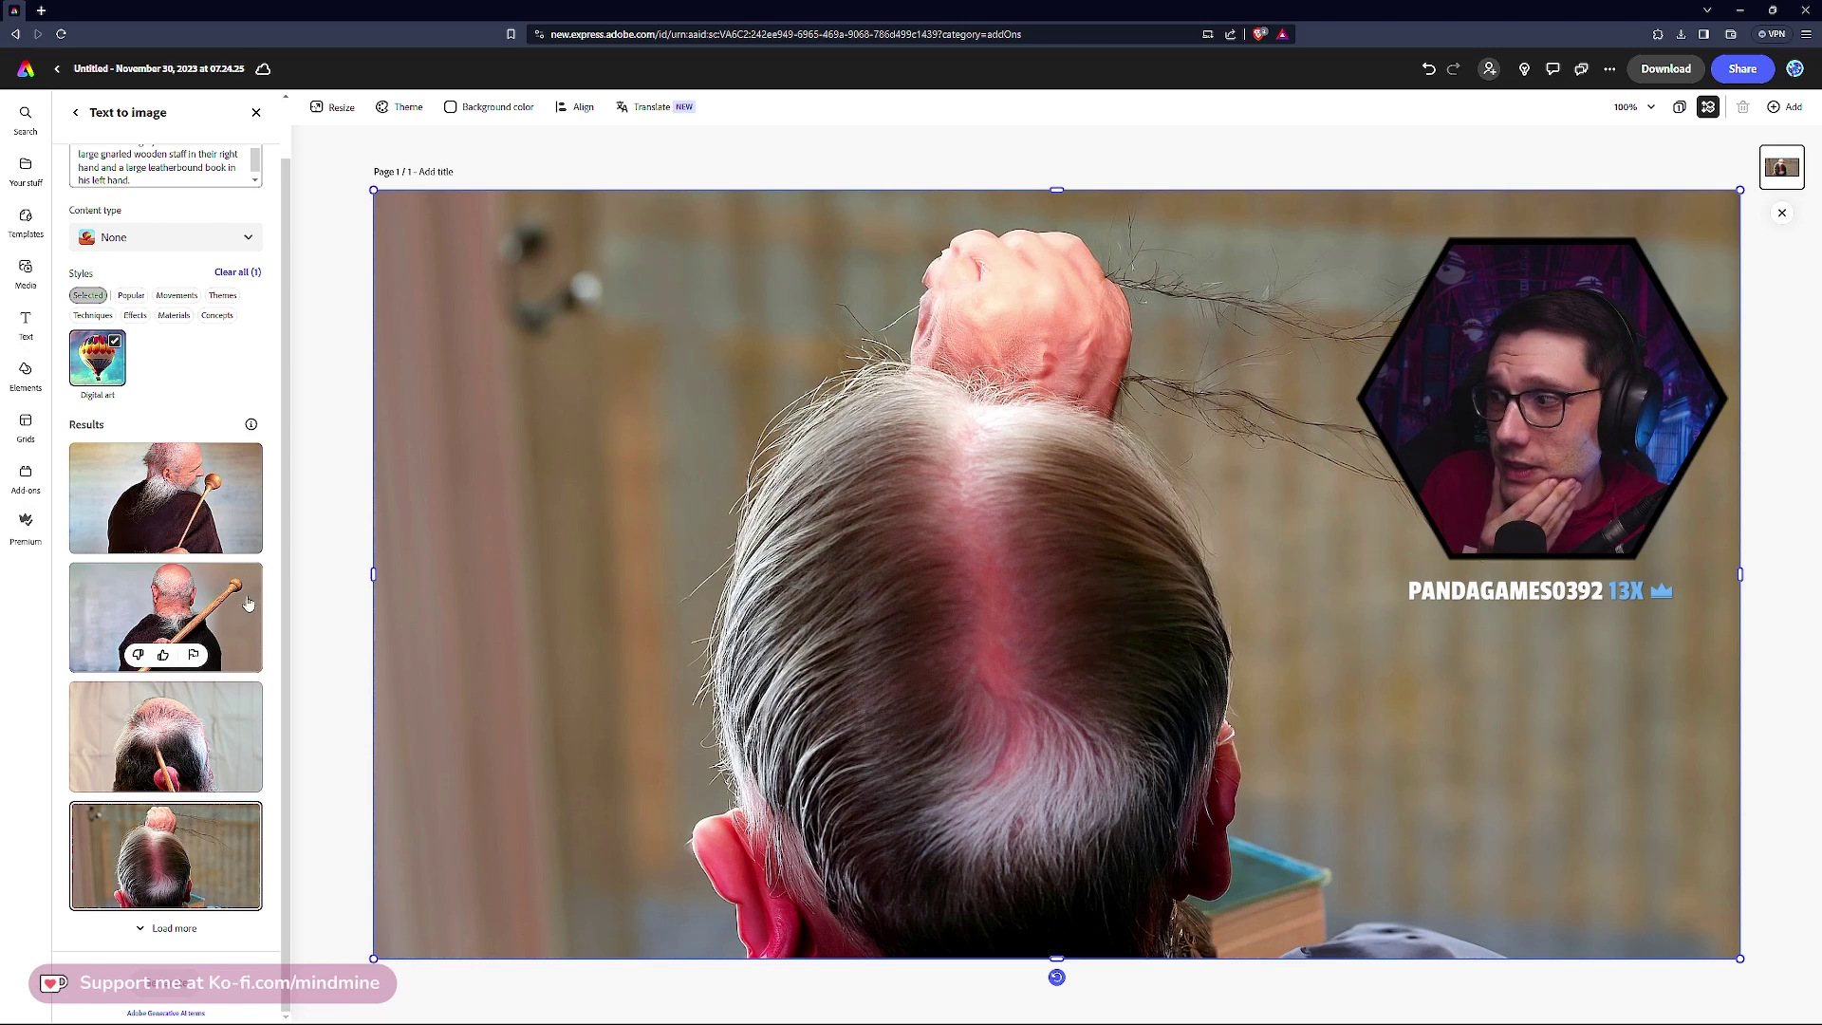
Load more results for the robed man prompt and preview the additional images on the page
click(170, 928)
scroll(199, 745, down, 2)
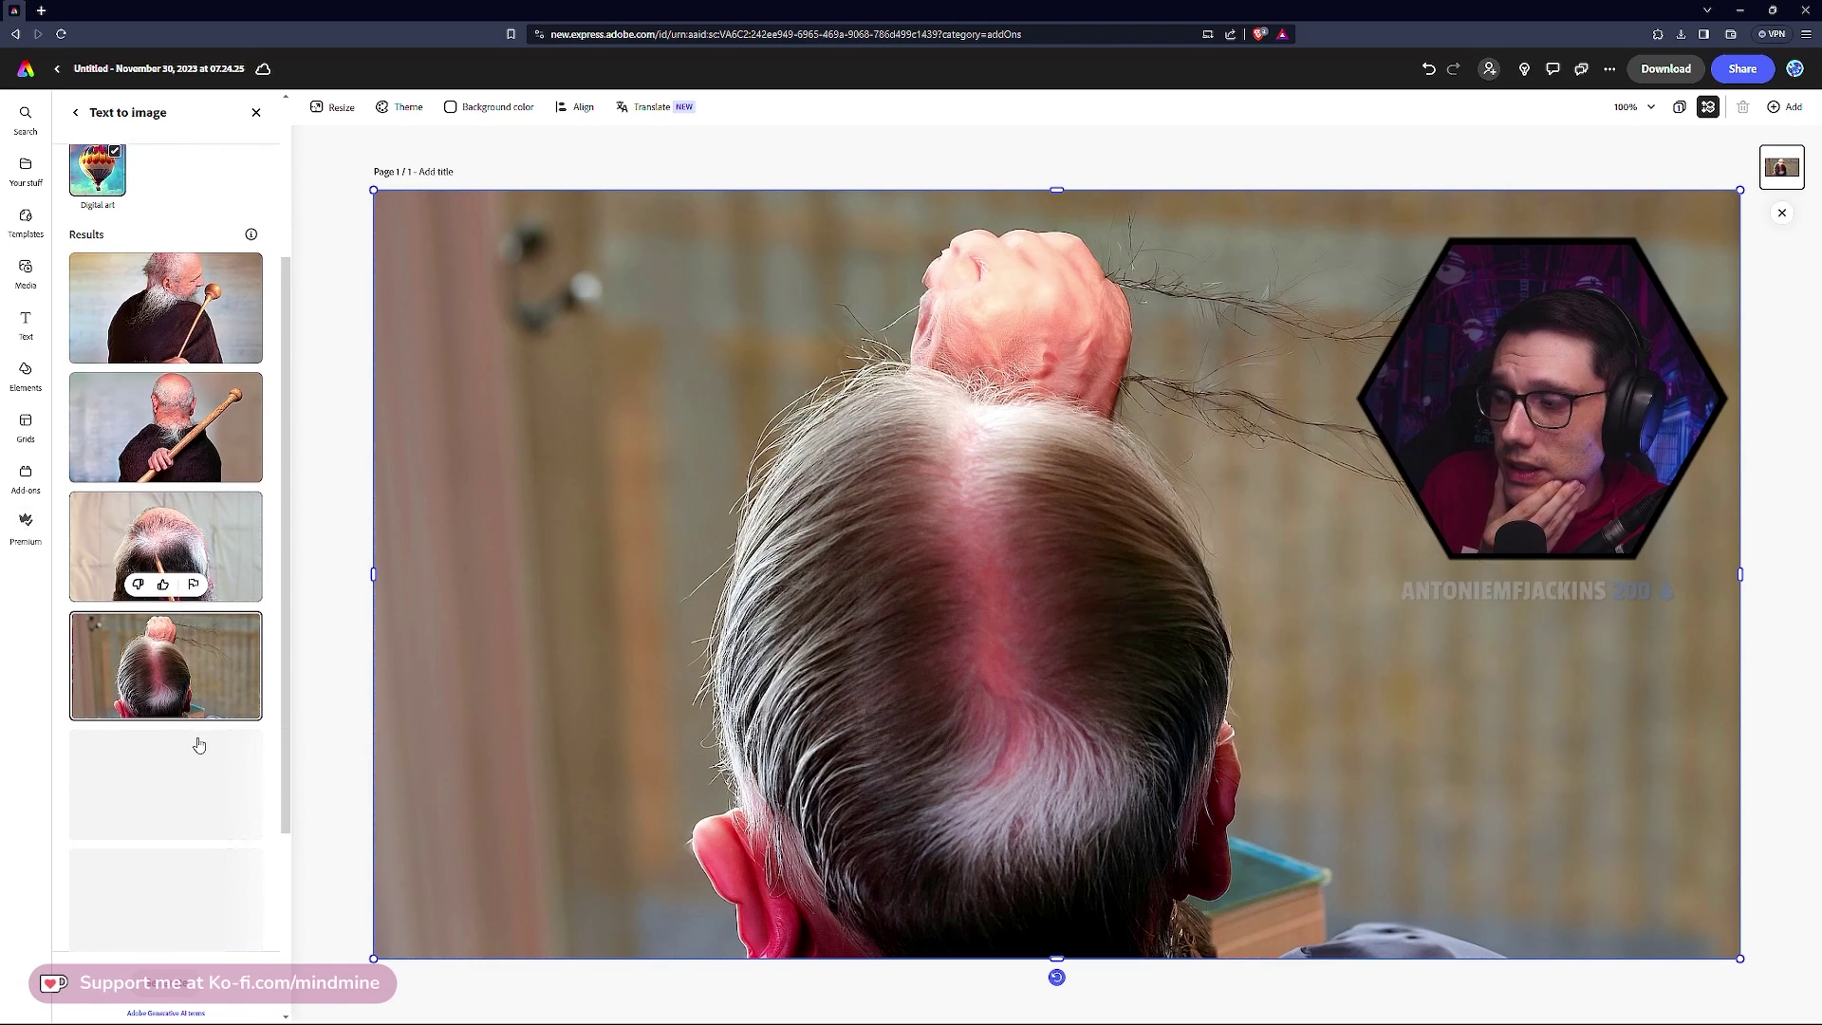
scroll(204, 721, down, 2)
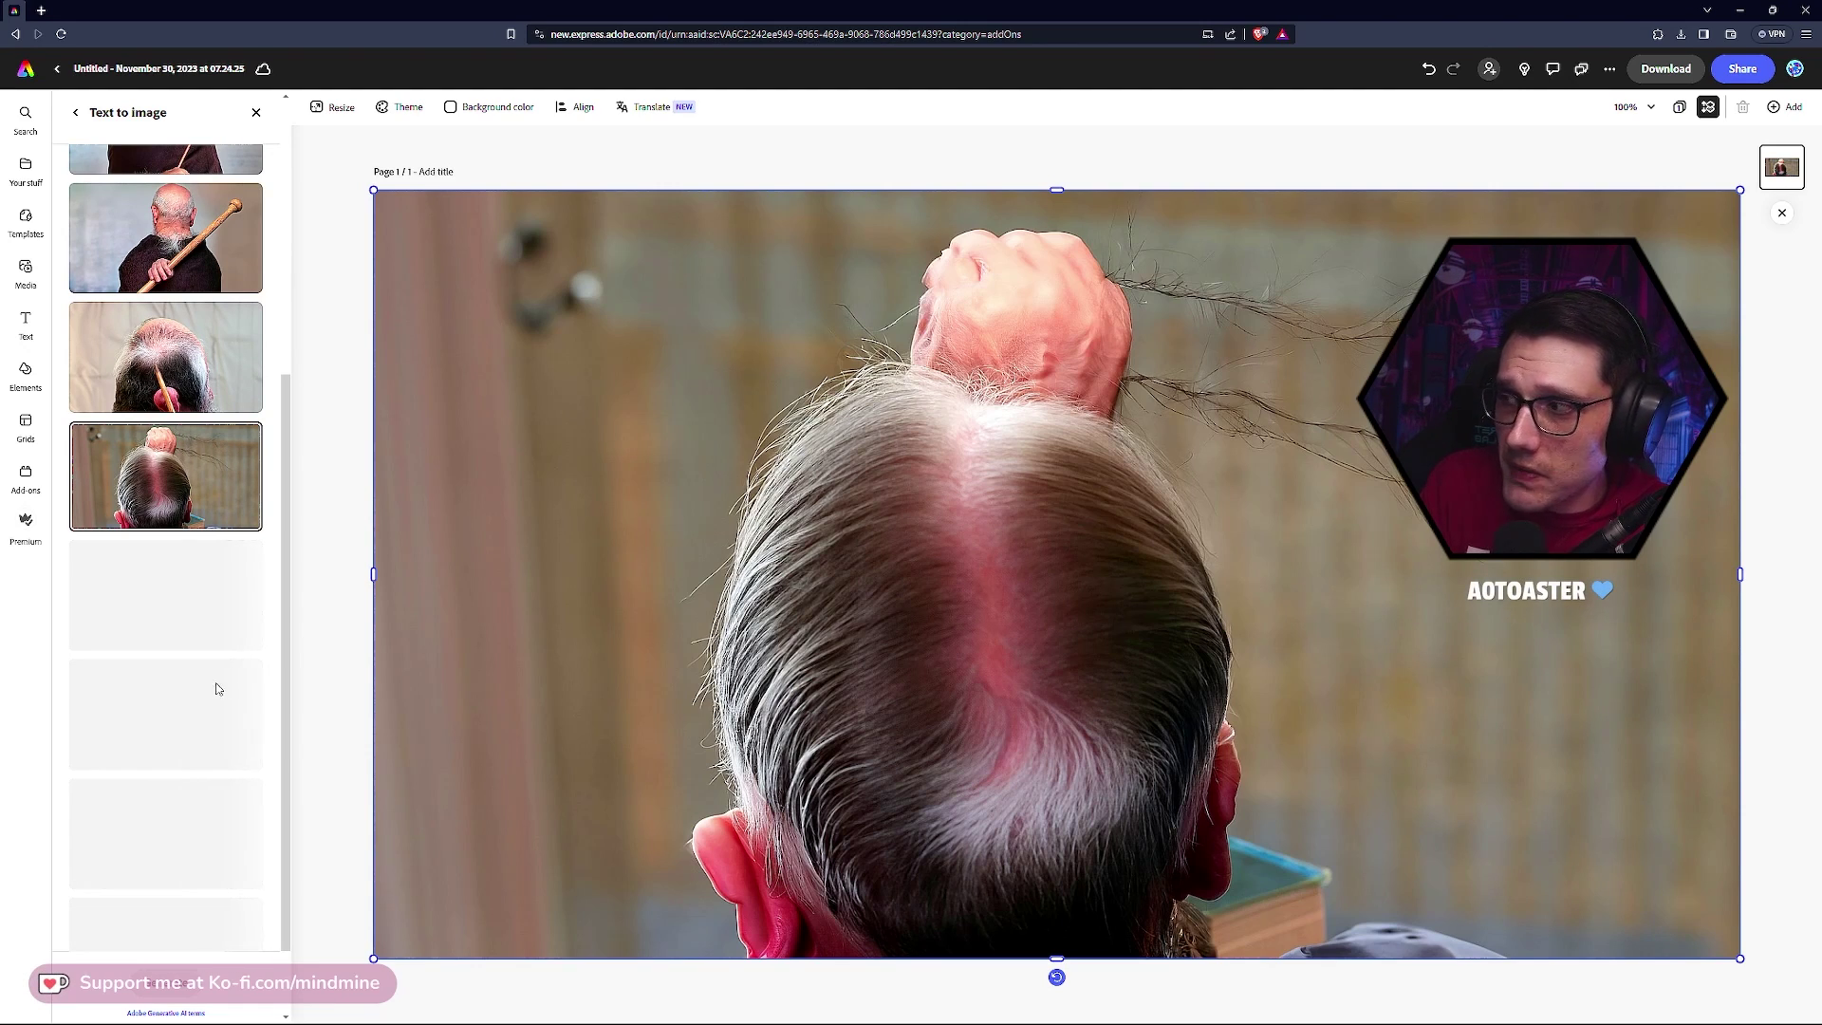
scroll(217, 693, down, 1)
click(216, 503)
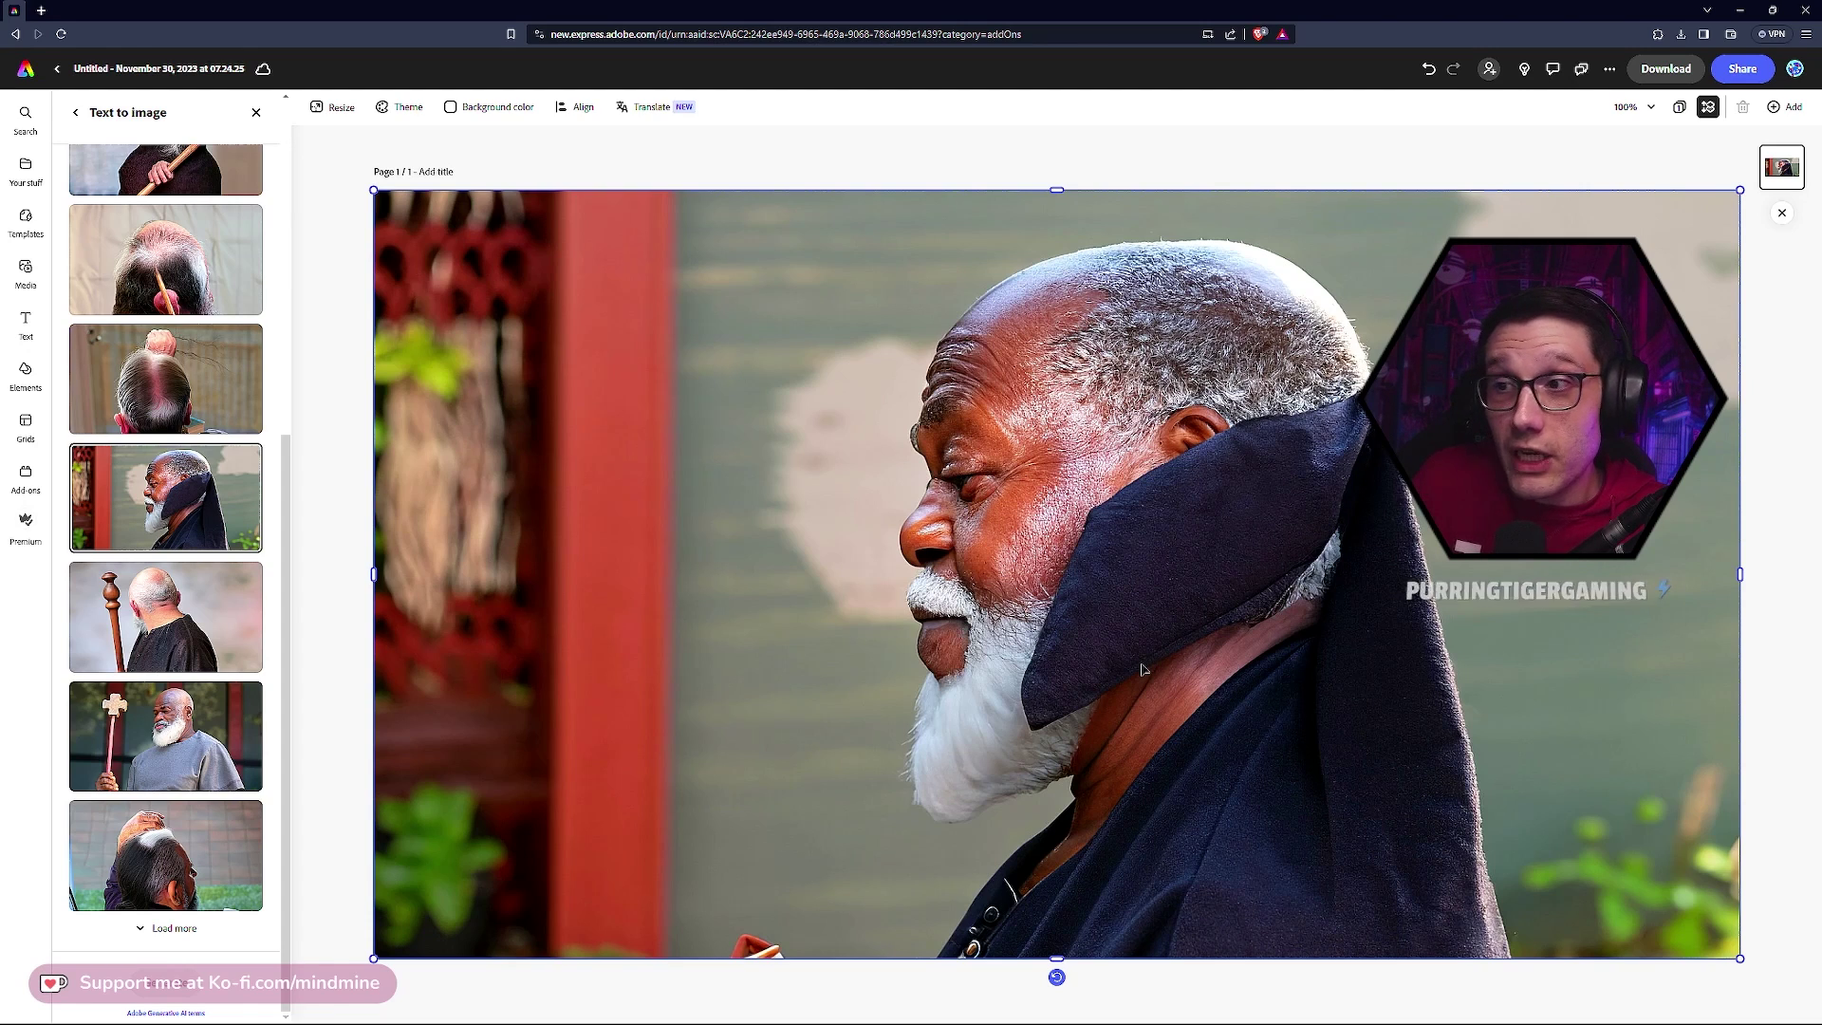
click(155, 607)
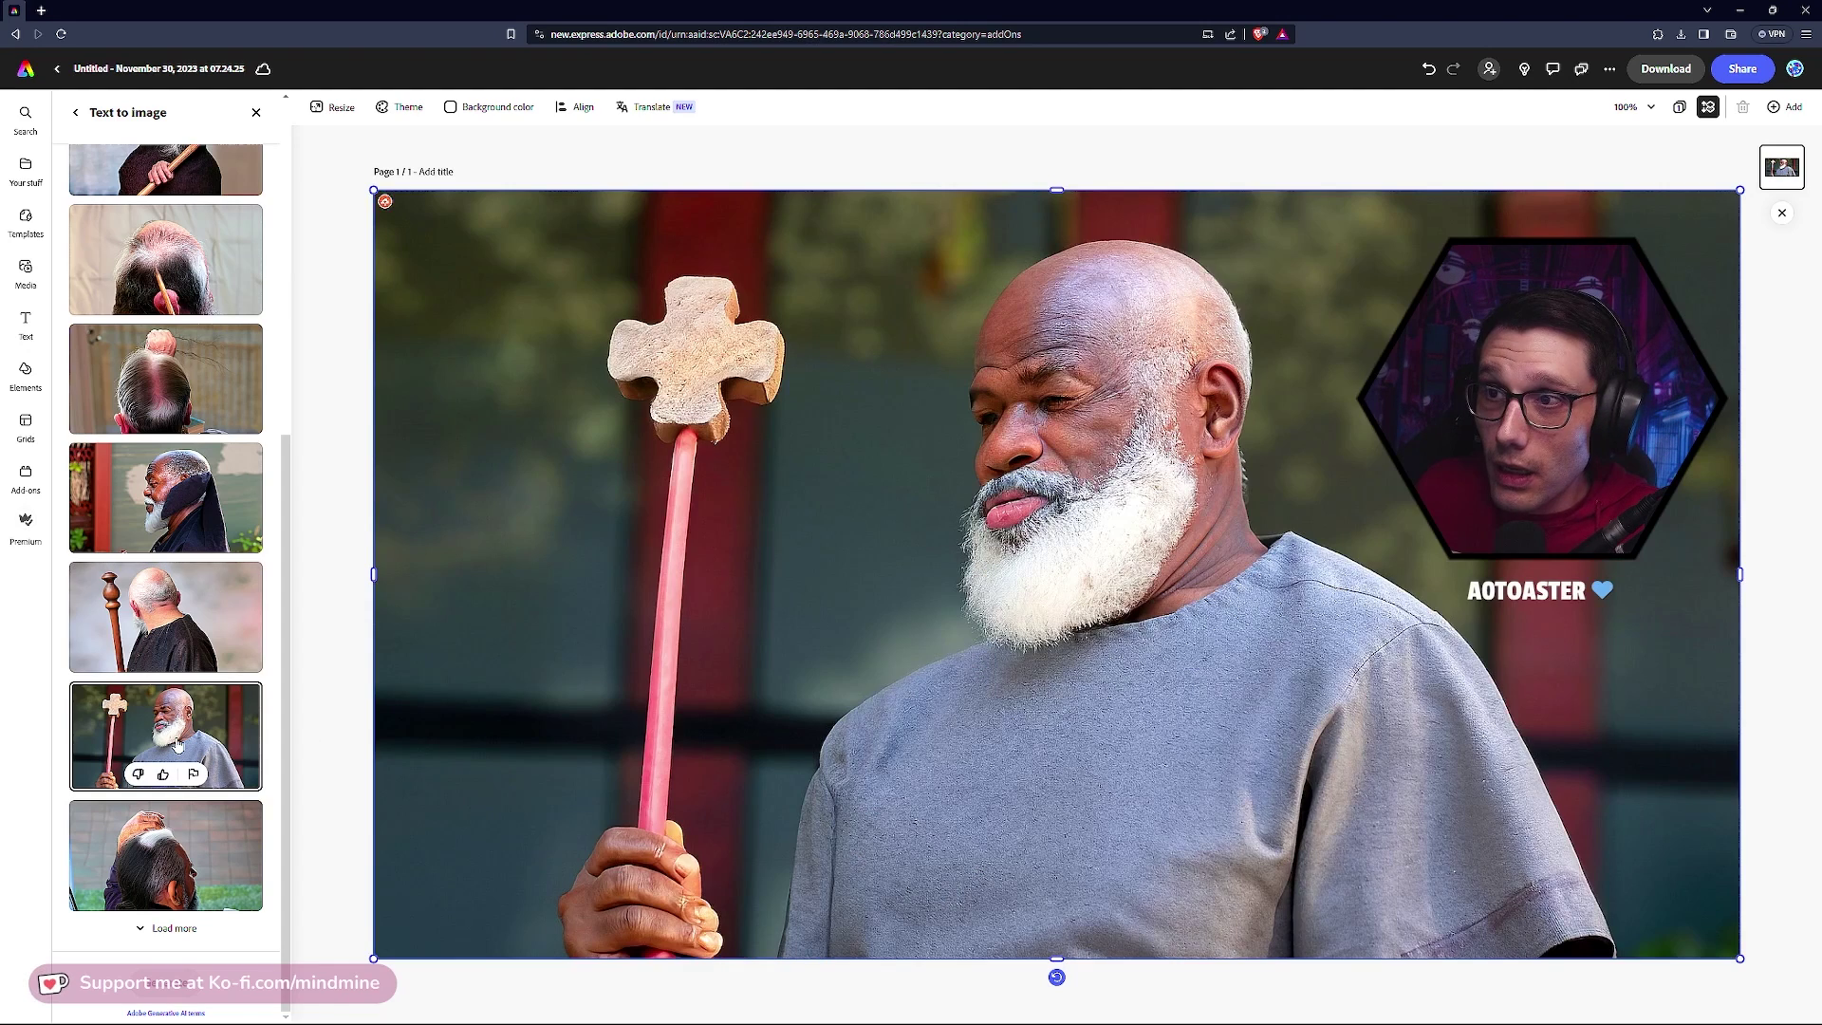
click(177, 745)
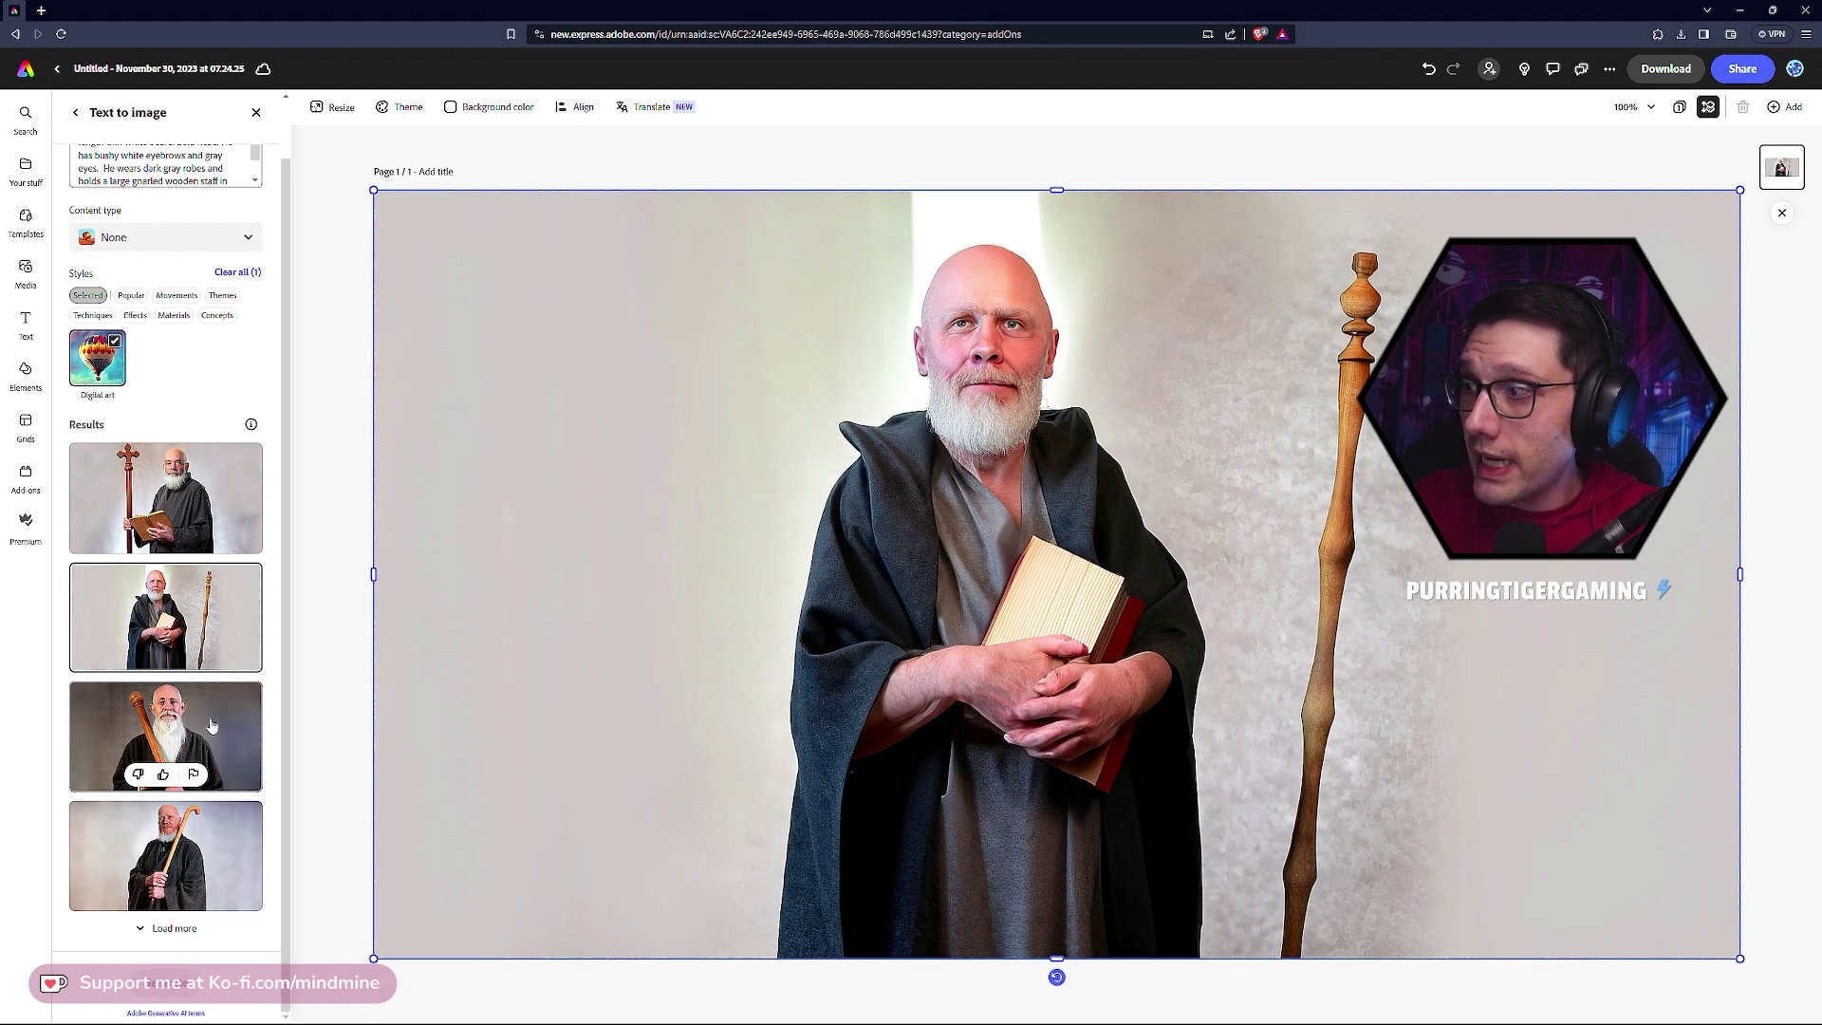
Place the long-bearded man holding a wooden staff on the page and download the image as a PNG
click(166, 736)
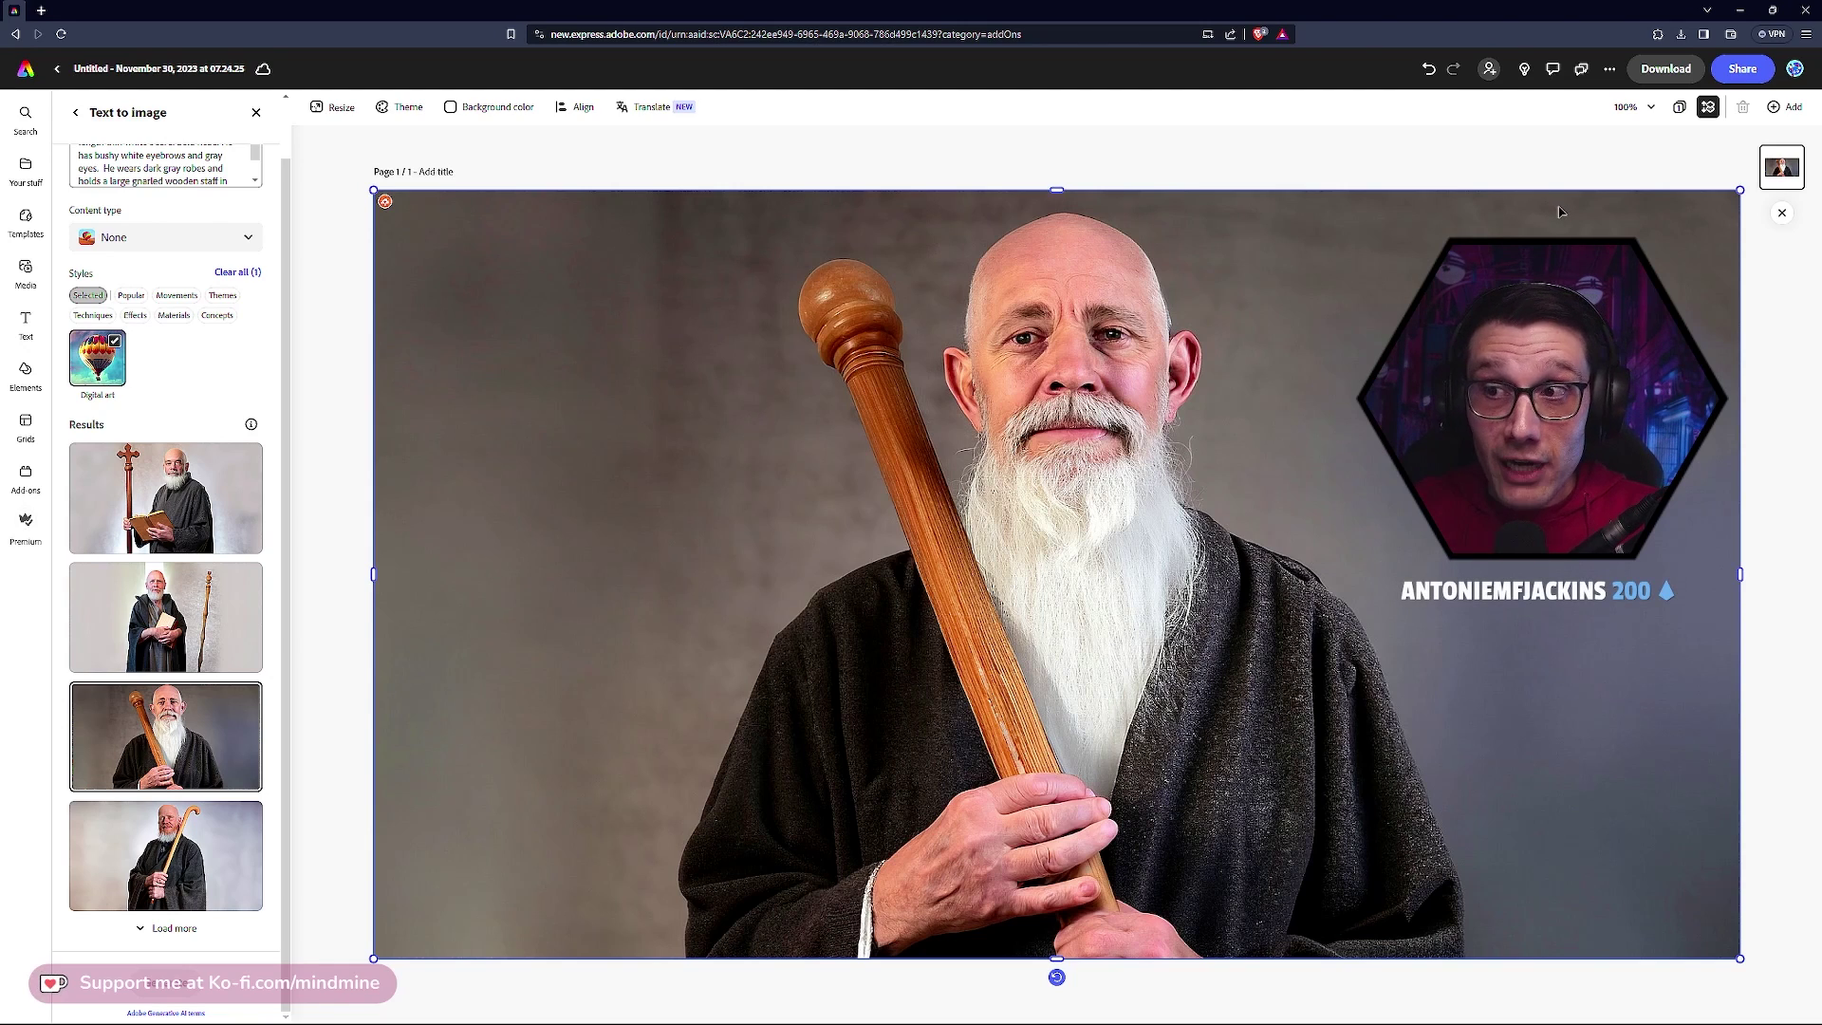
click(1663, 68)
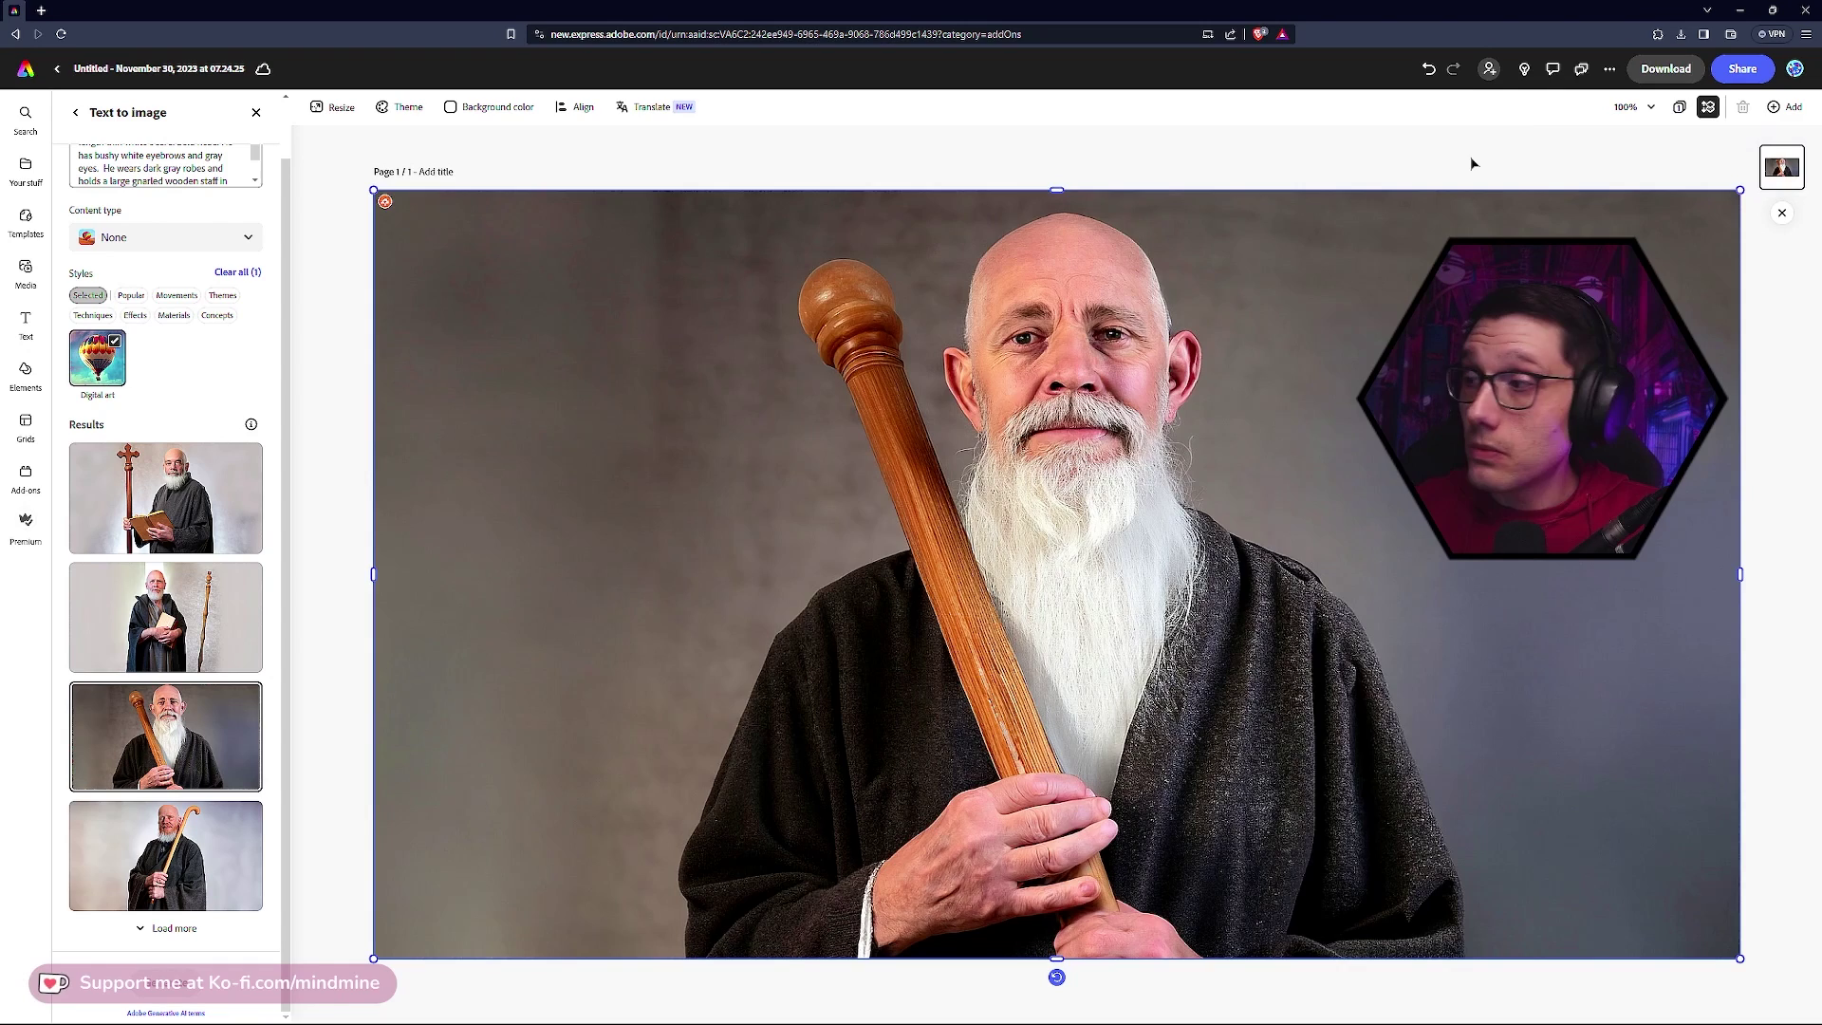
click(204, 833)
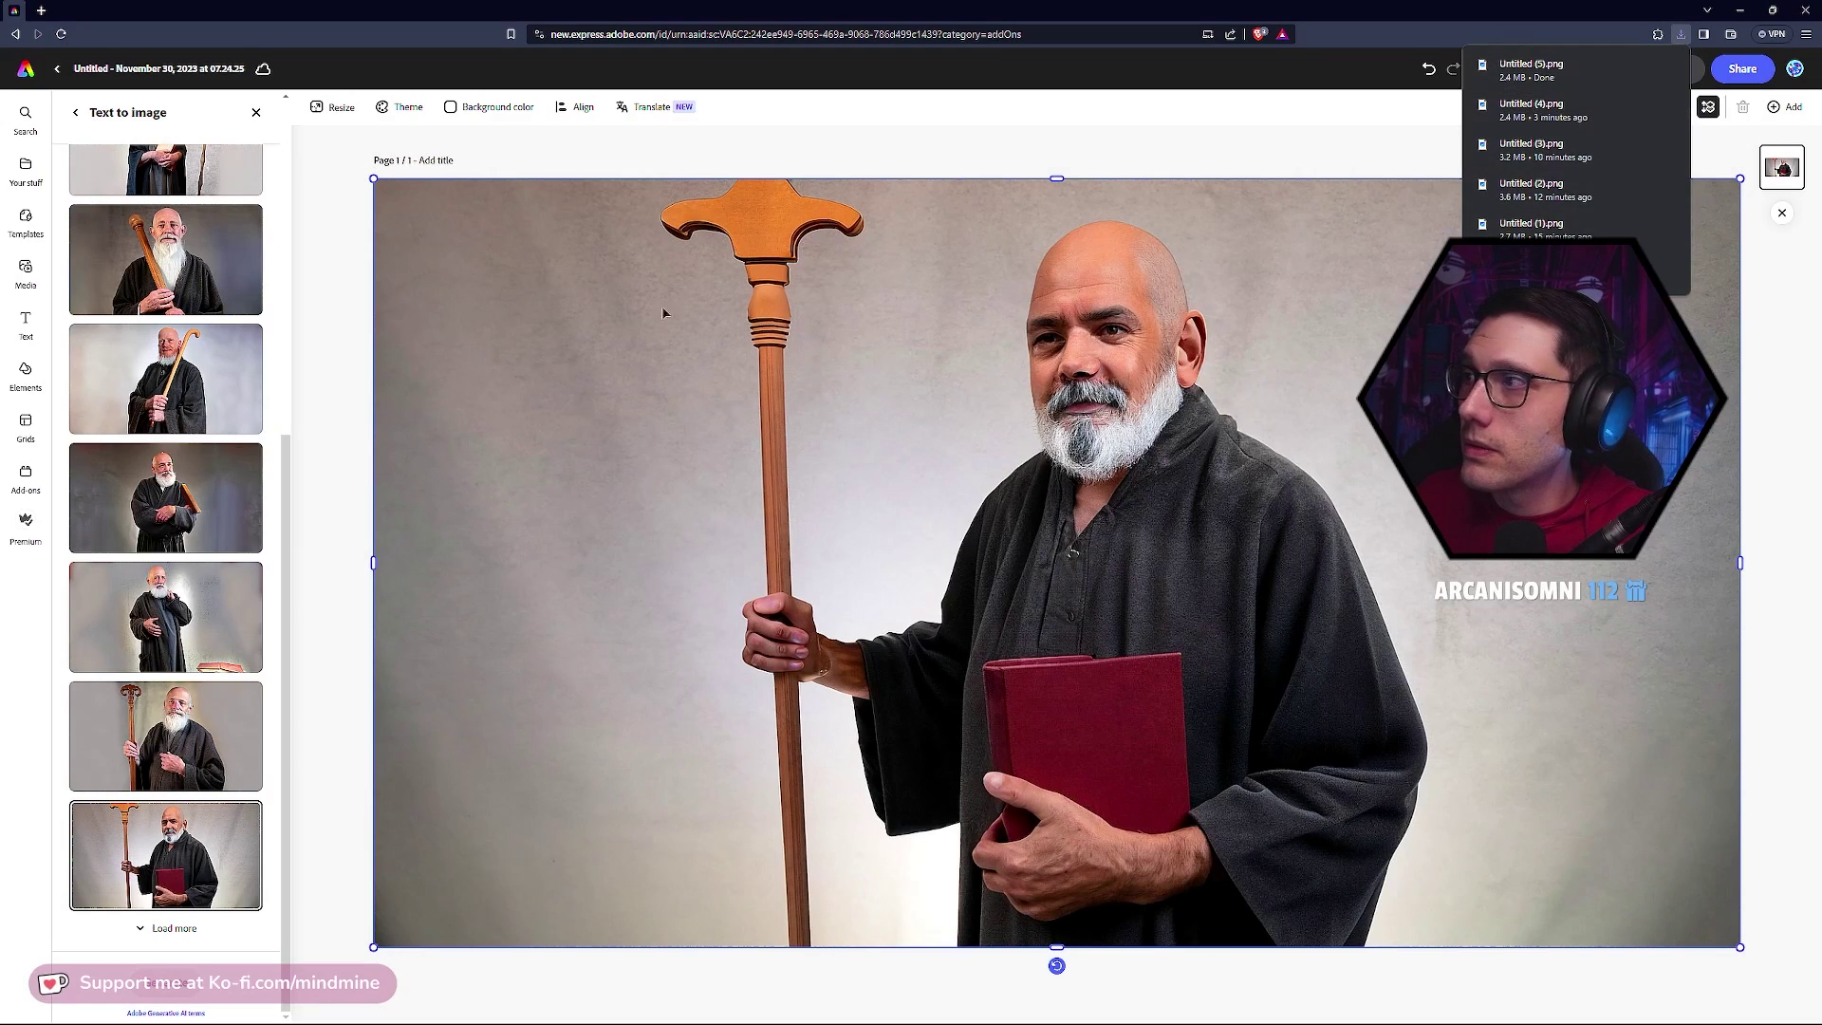
Replace the prompt with a man wearing a sheriff-badge hat, large red poncho, tan science fiction chest piece and large brown leather gloves
scroll(220, 487, up, 5)
scroll(220, 488, up, 1)
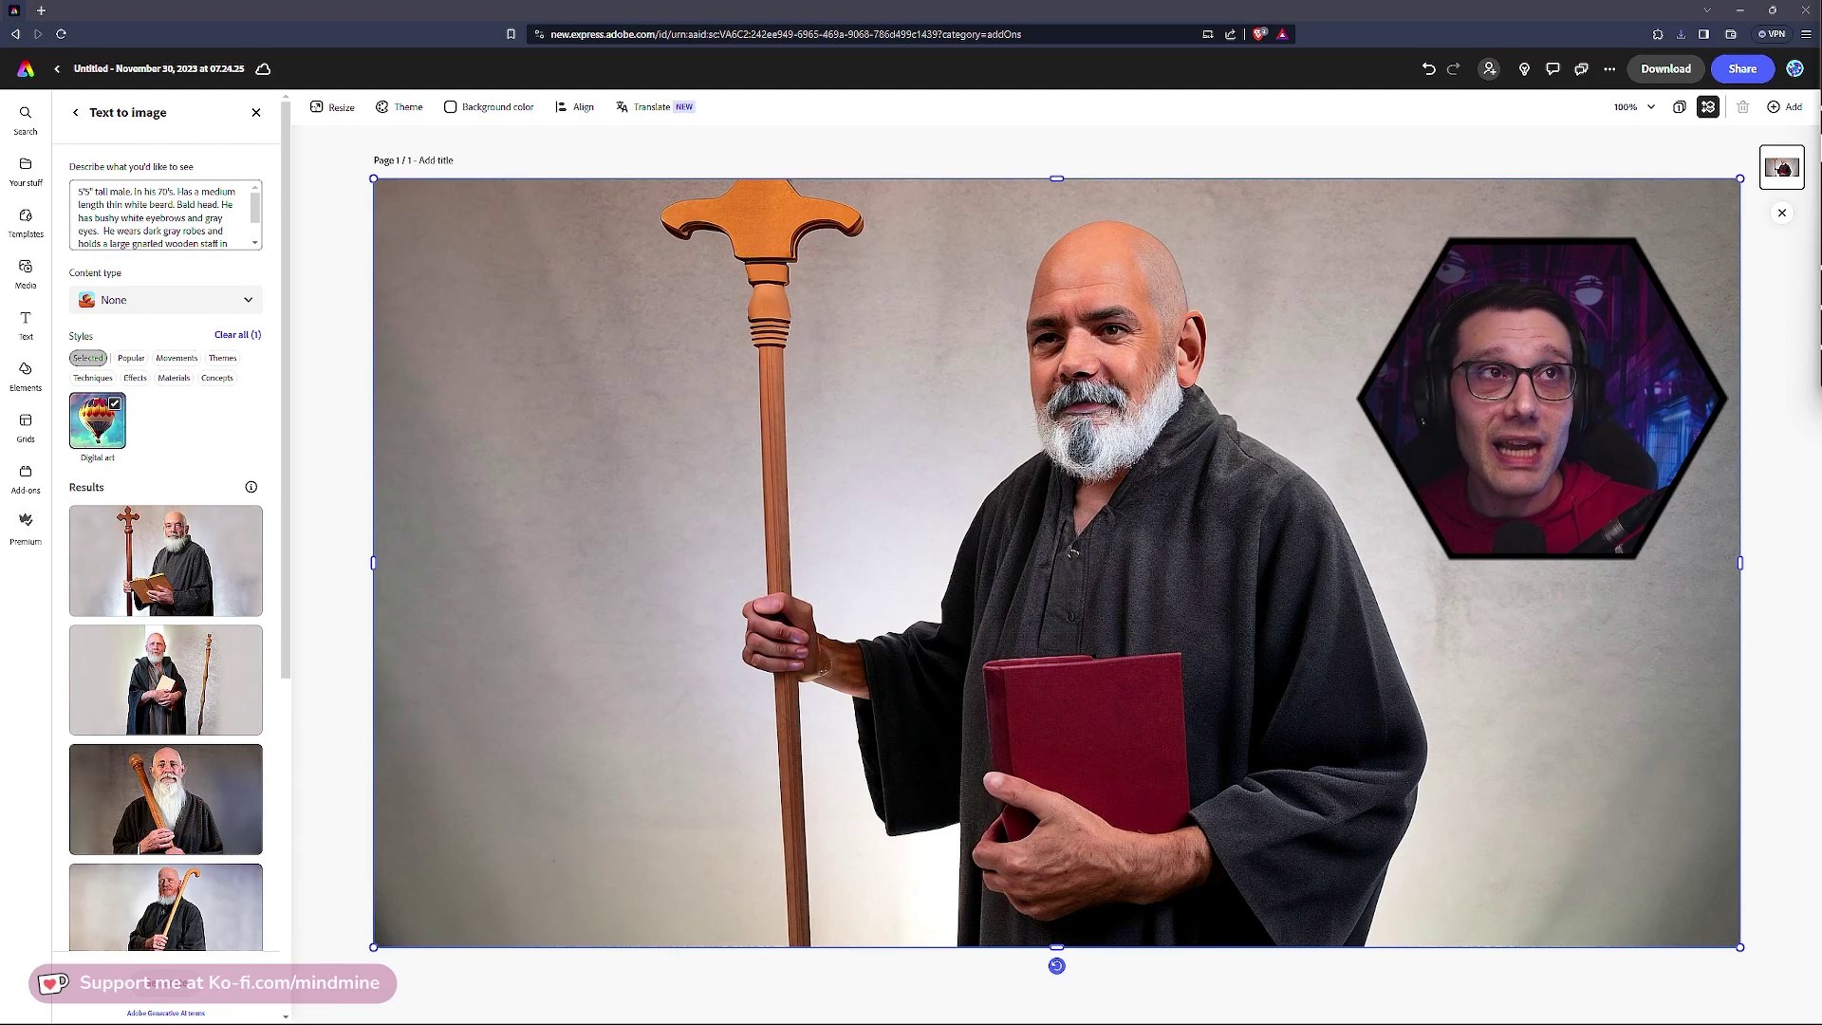
triple_click(126, 225)
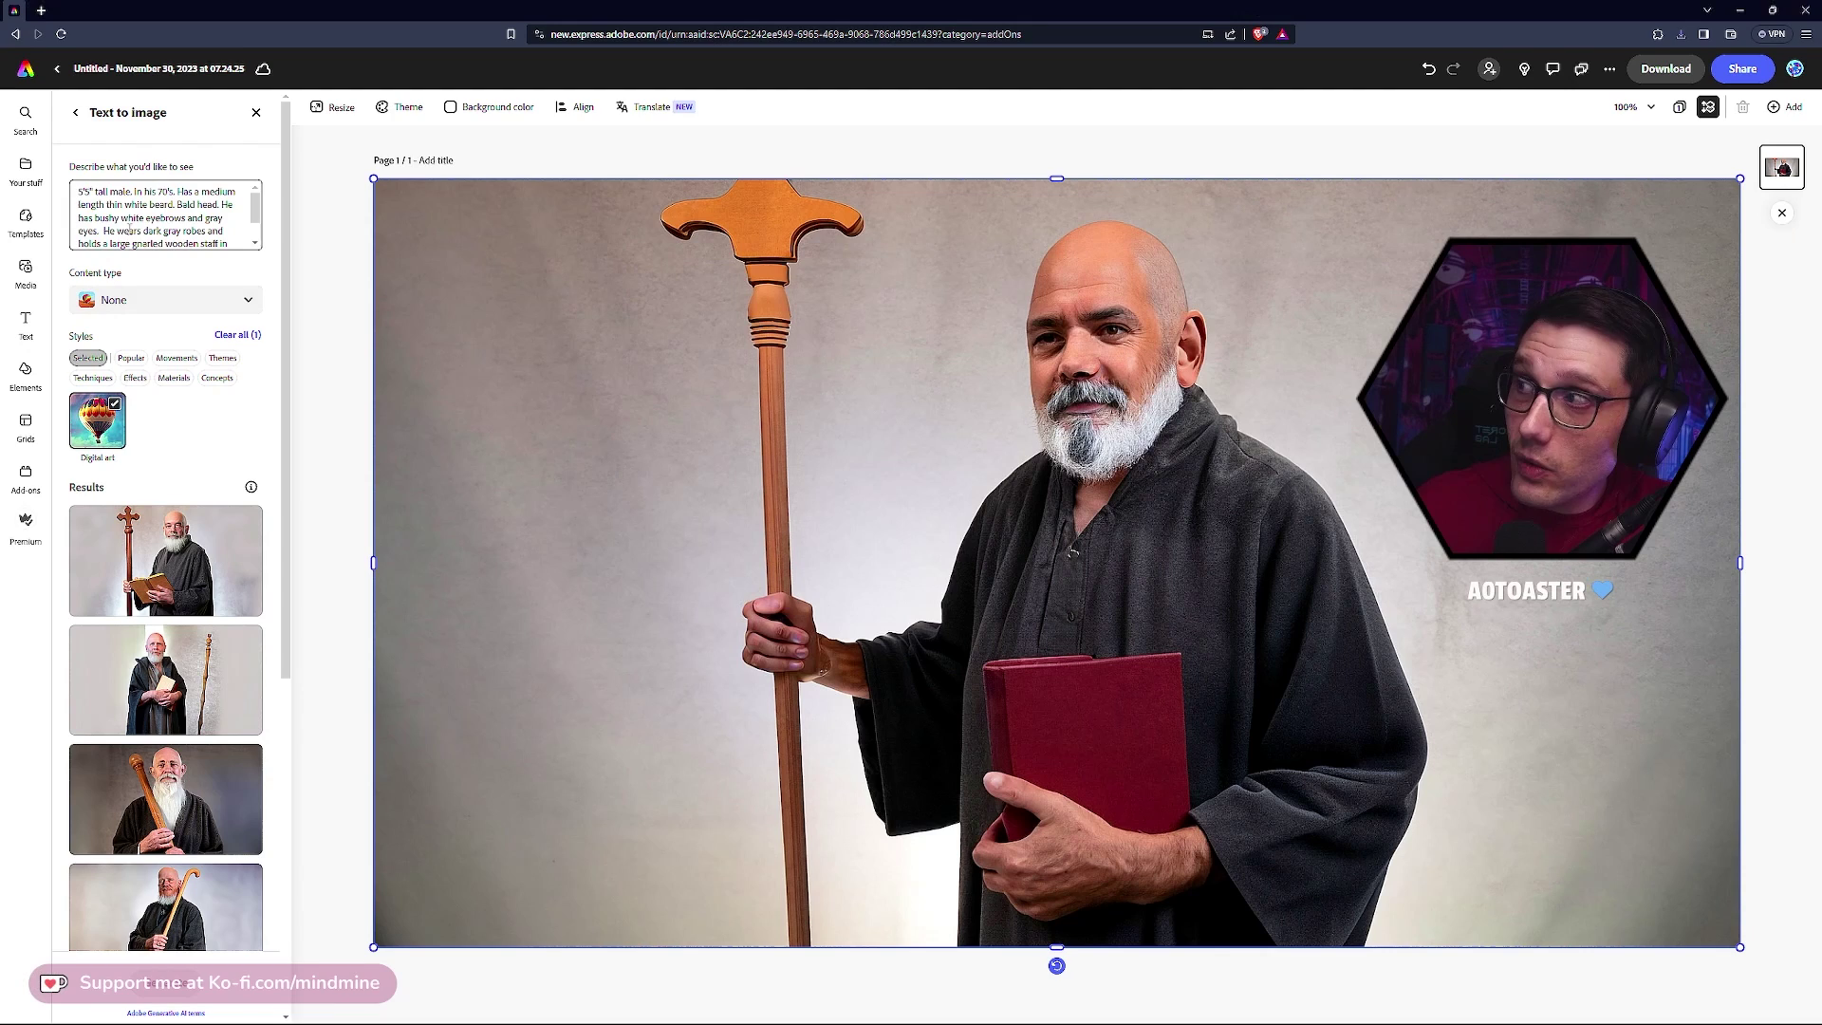
key(ctrl+v)
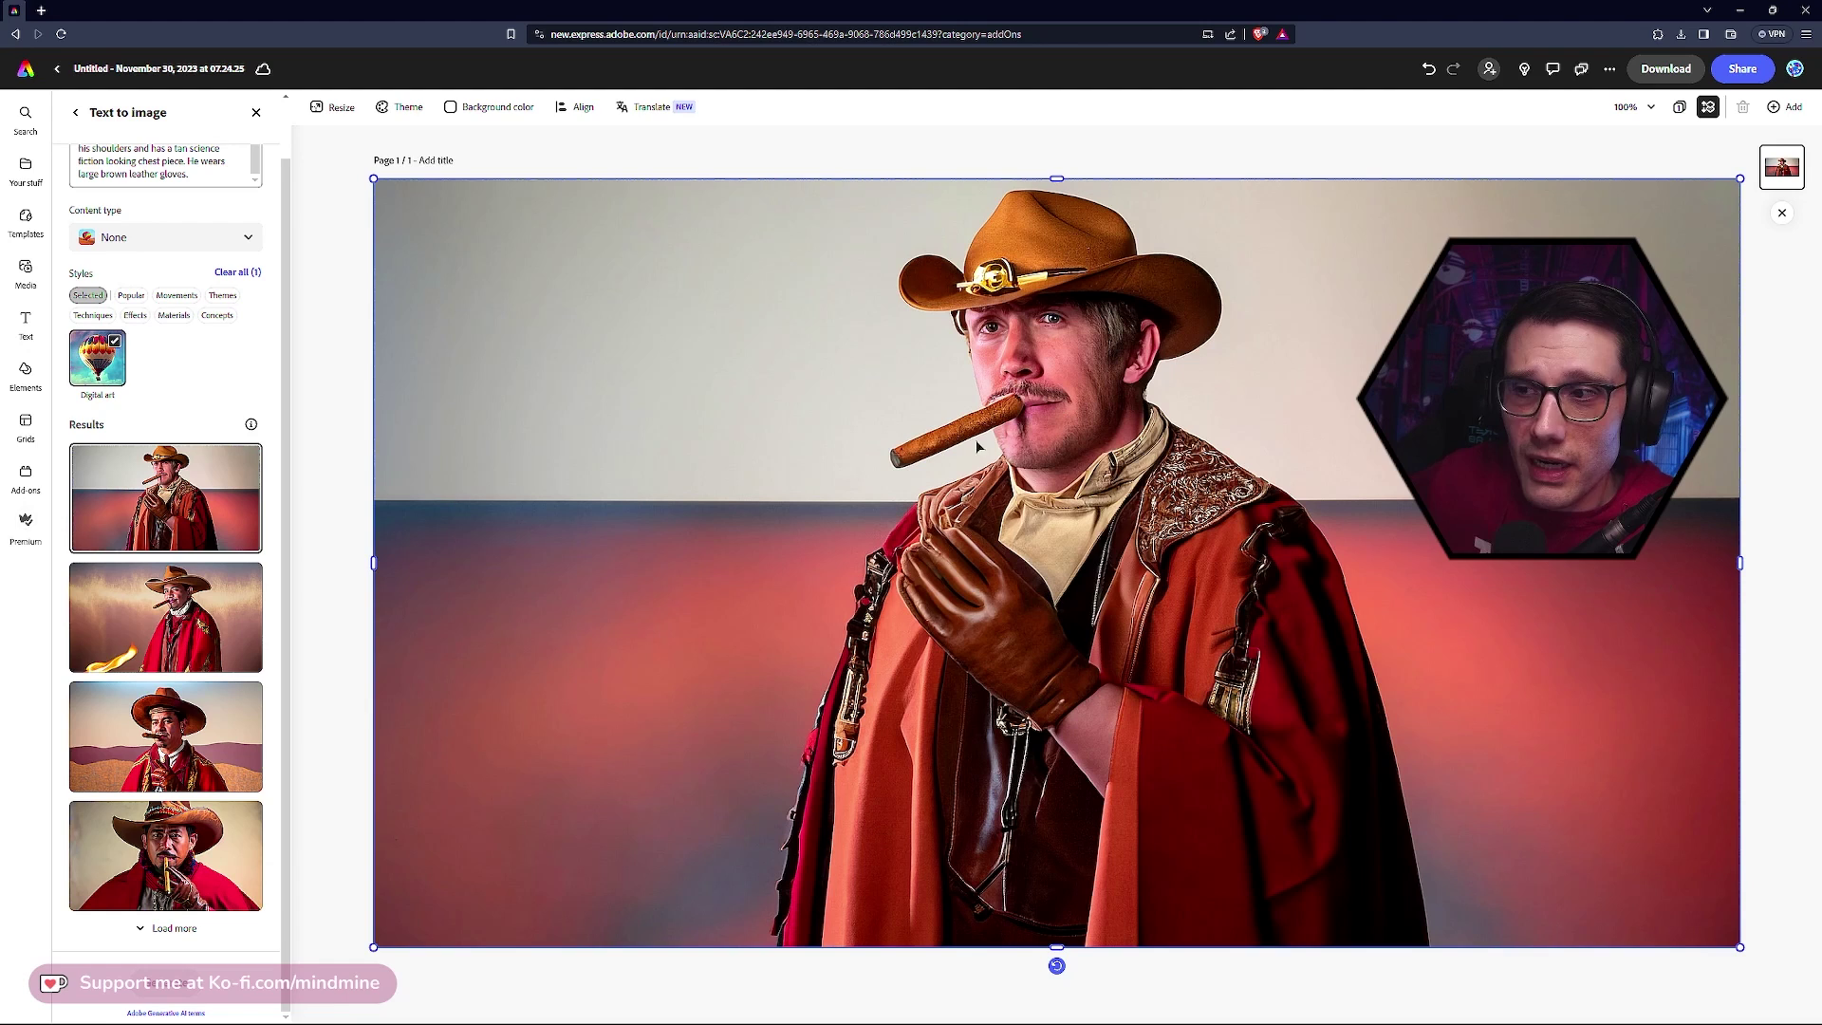
Preview the generated cowboy images and examine the faces and cigars up close
click(213, 610)
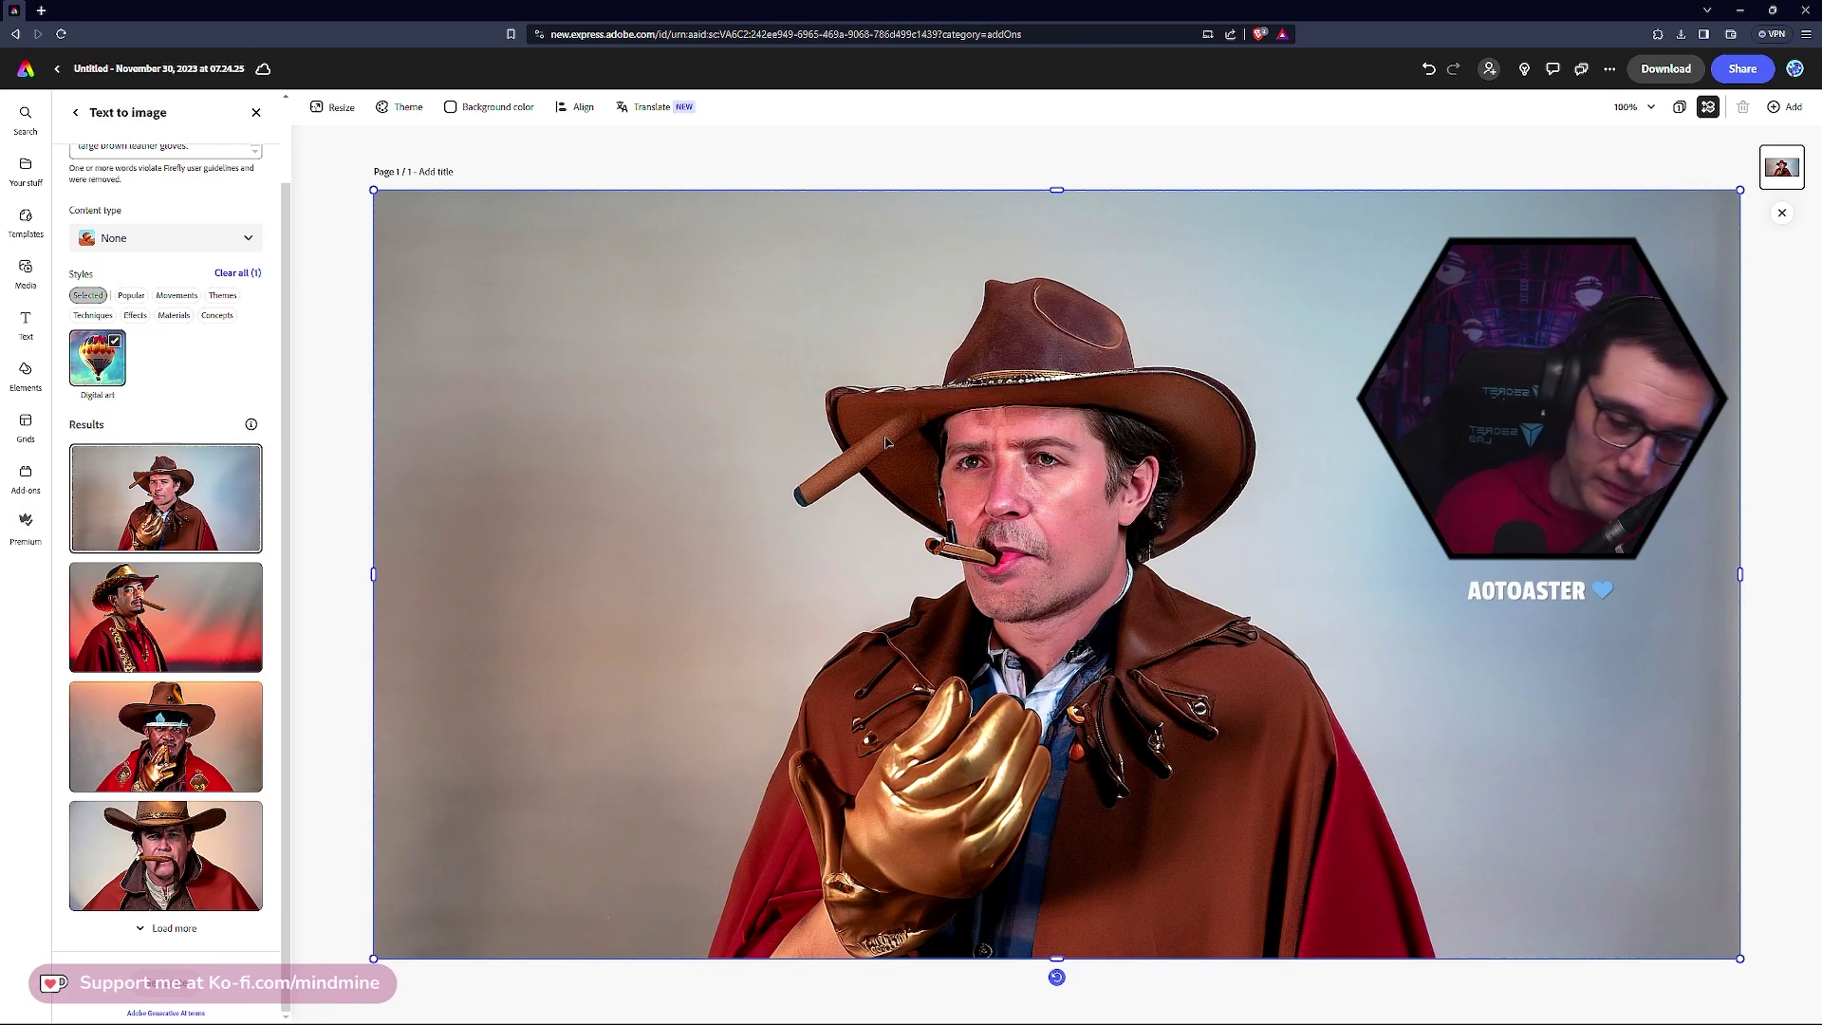
scroll(886, 441, up, 5)
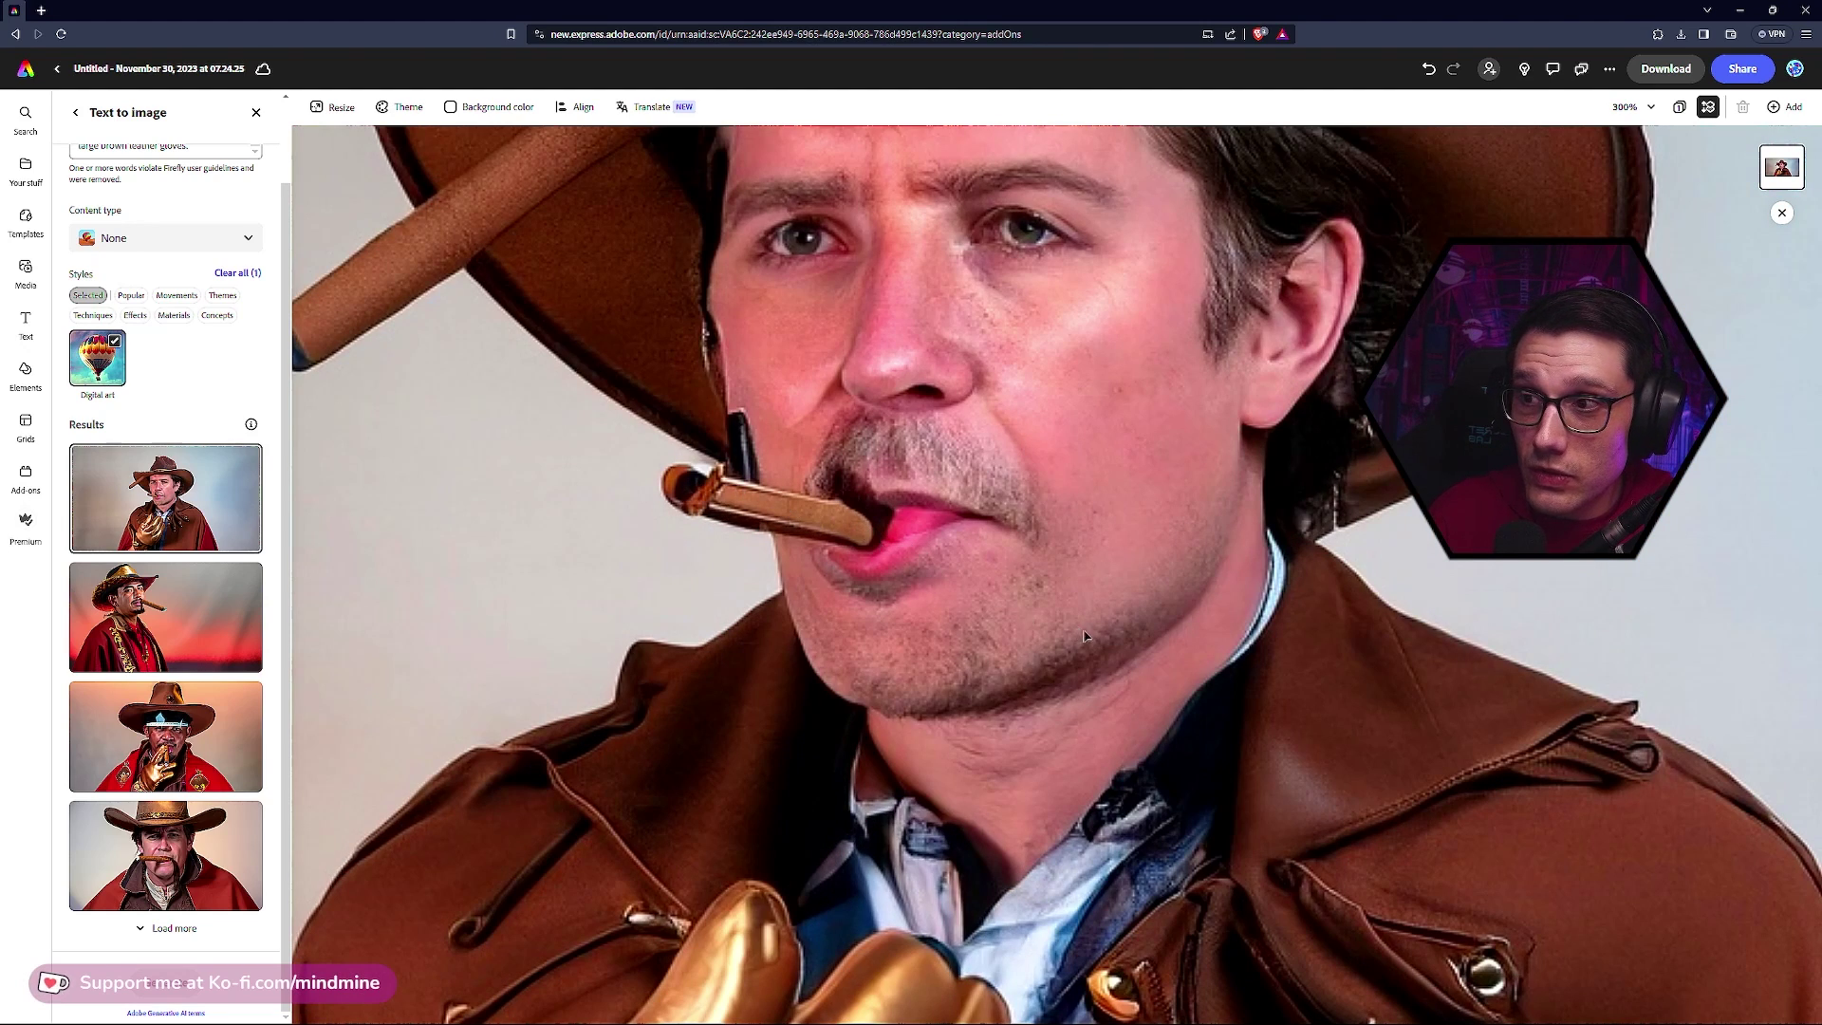
scroll(1085, 636, down, 5)
click(887, 702)
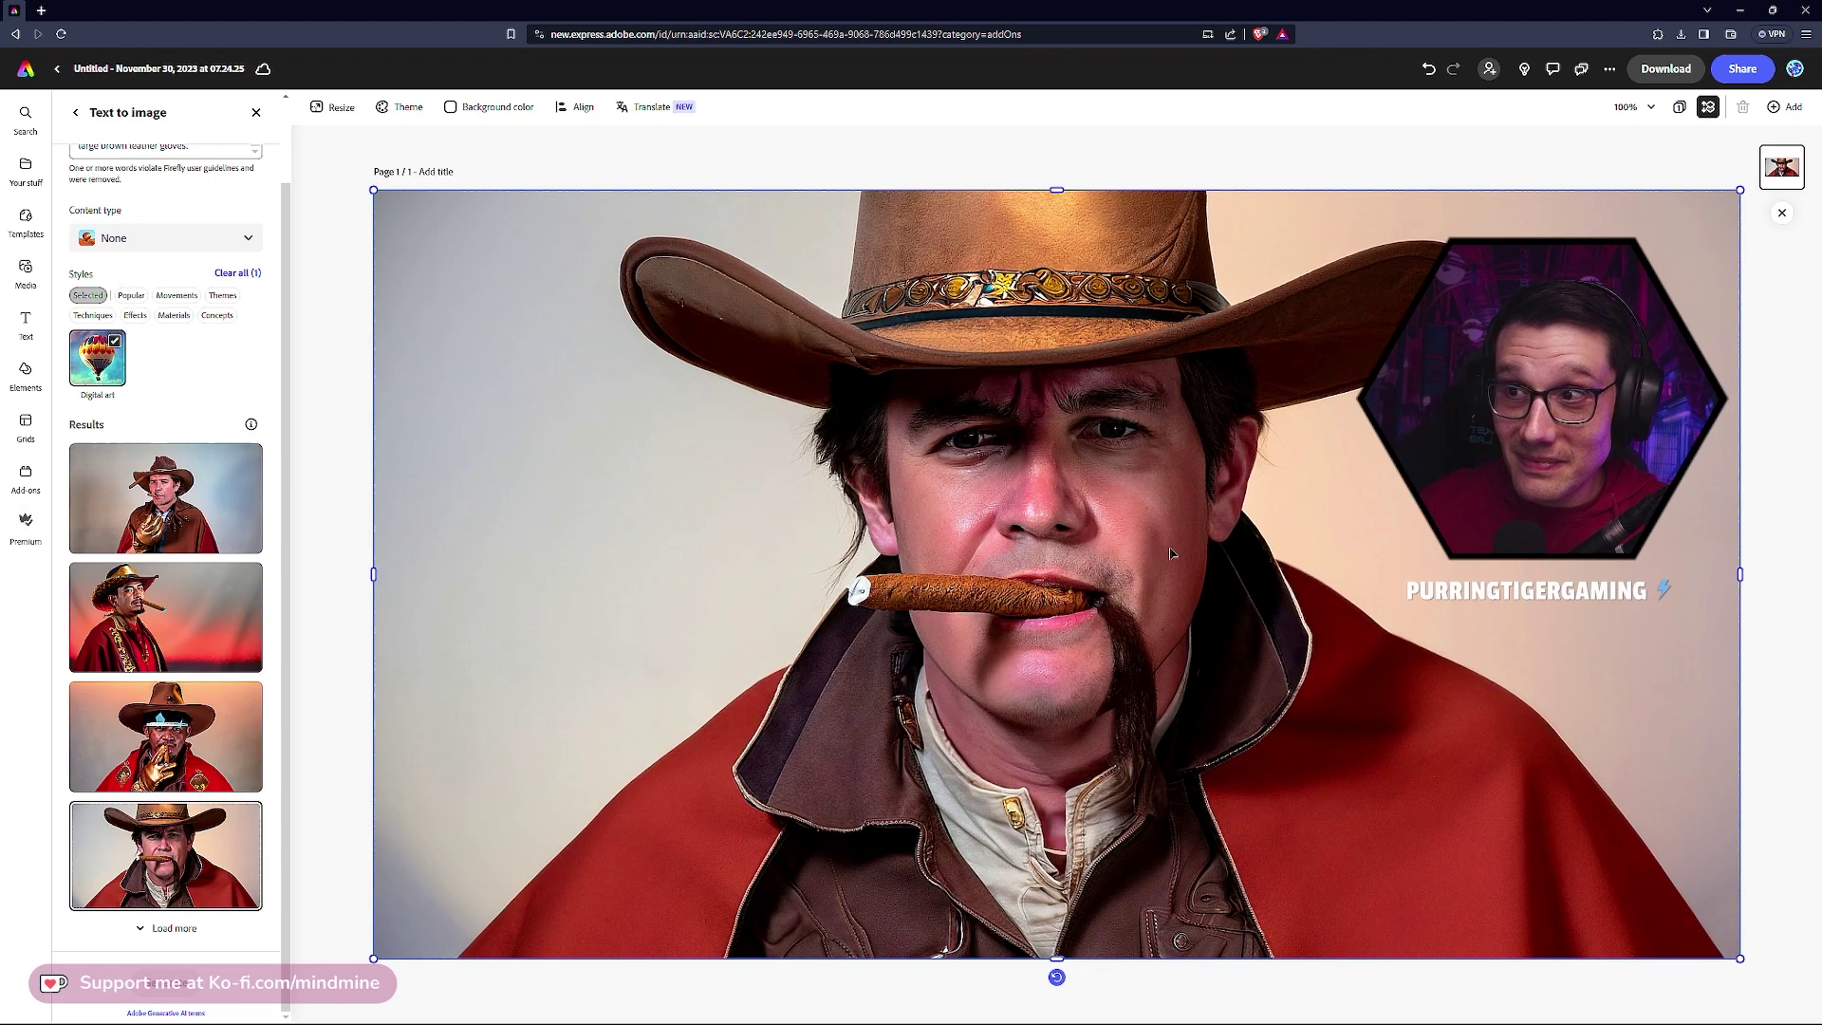
scroll(1154, 544, up, 5)
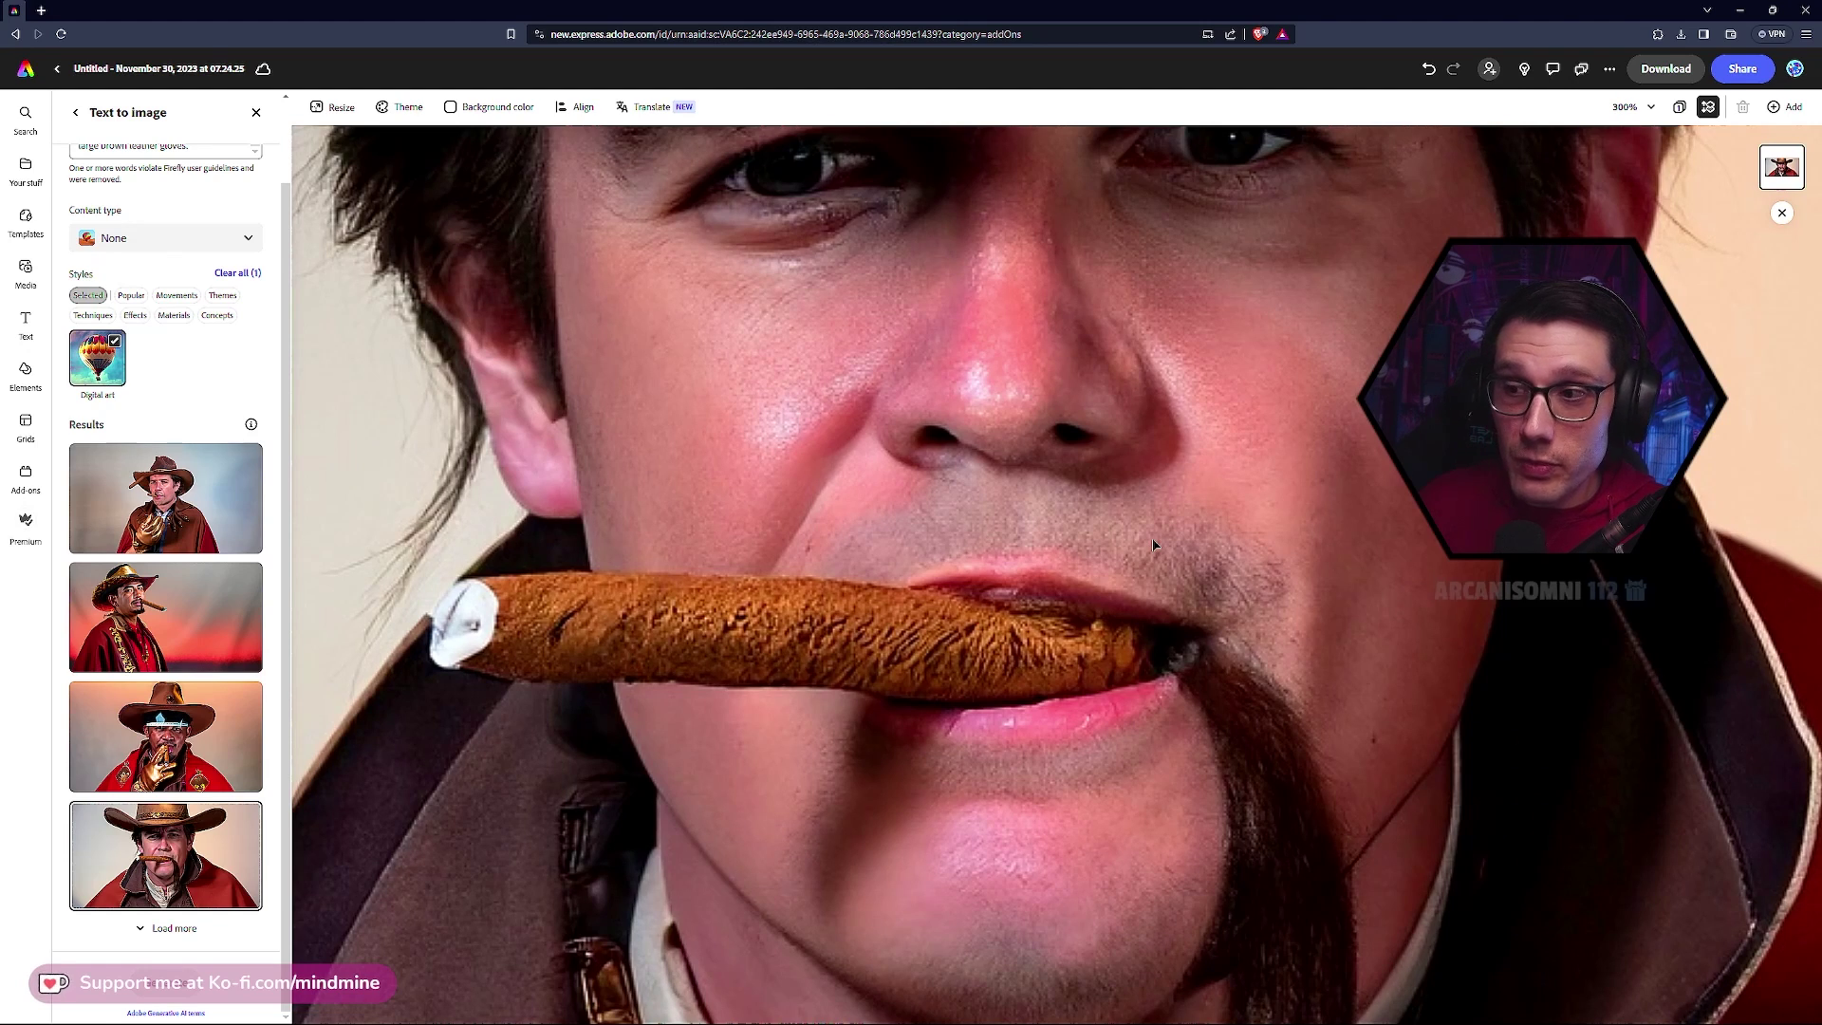
scroll(1154, 543, down, 2)
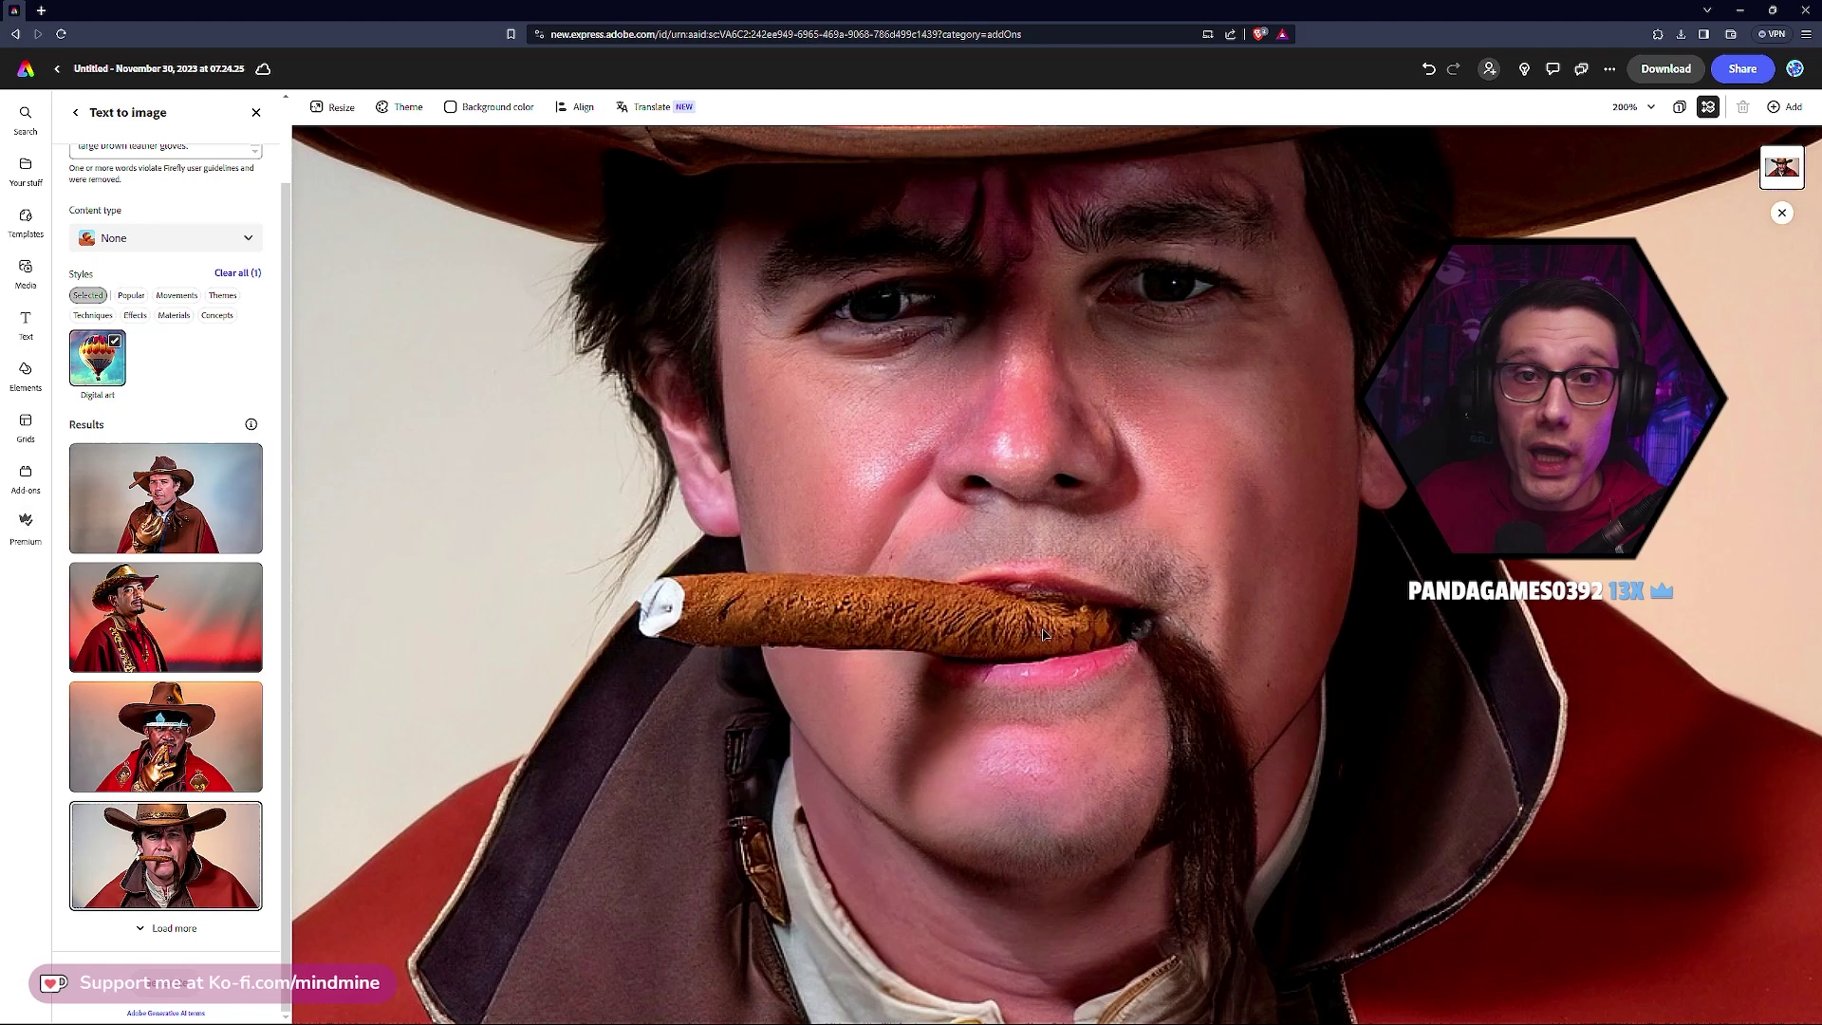
scroll(1063, 612, down, 5)
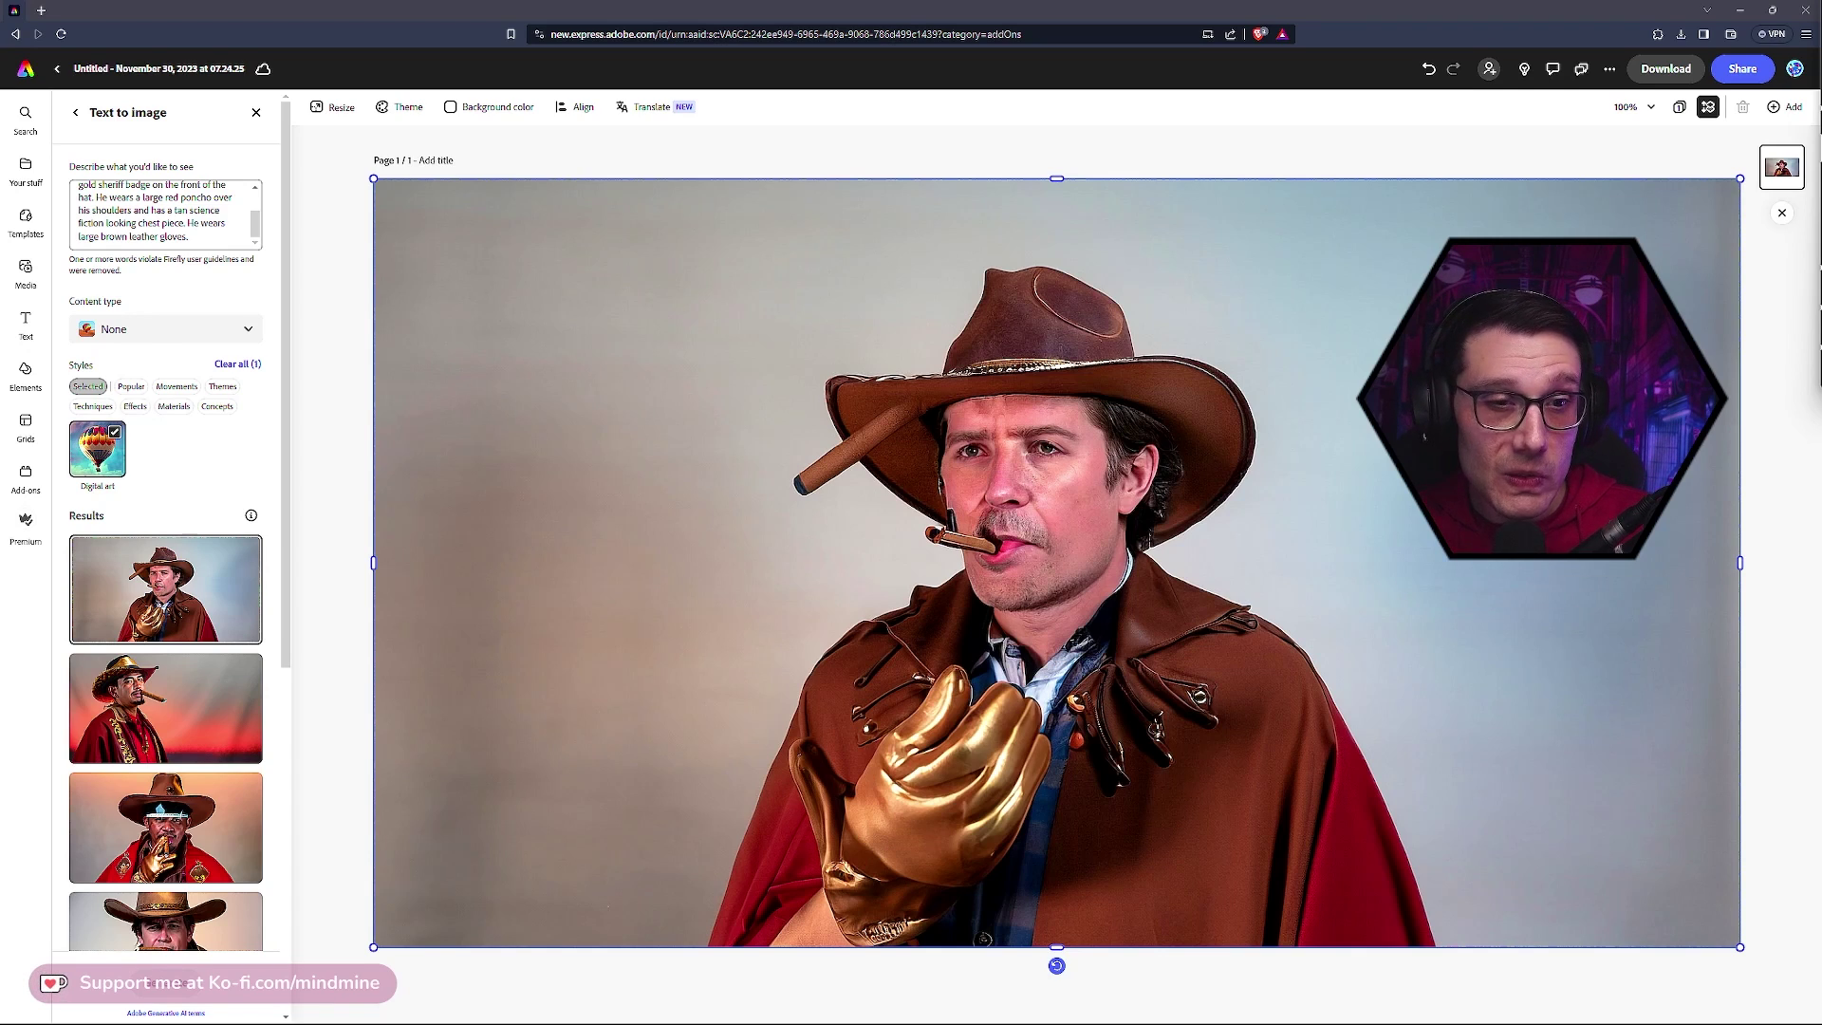
Generate images of an earthworm-headed muscular superhero in a blue, white and gold uniform with a red laser gun, green eyes and big teeth
triple_click(152, 213)
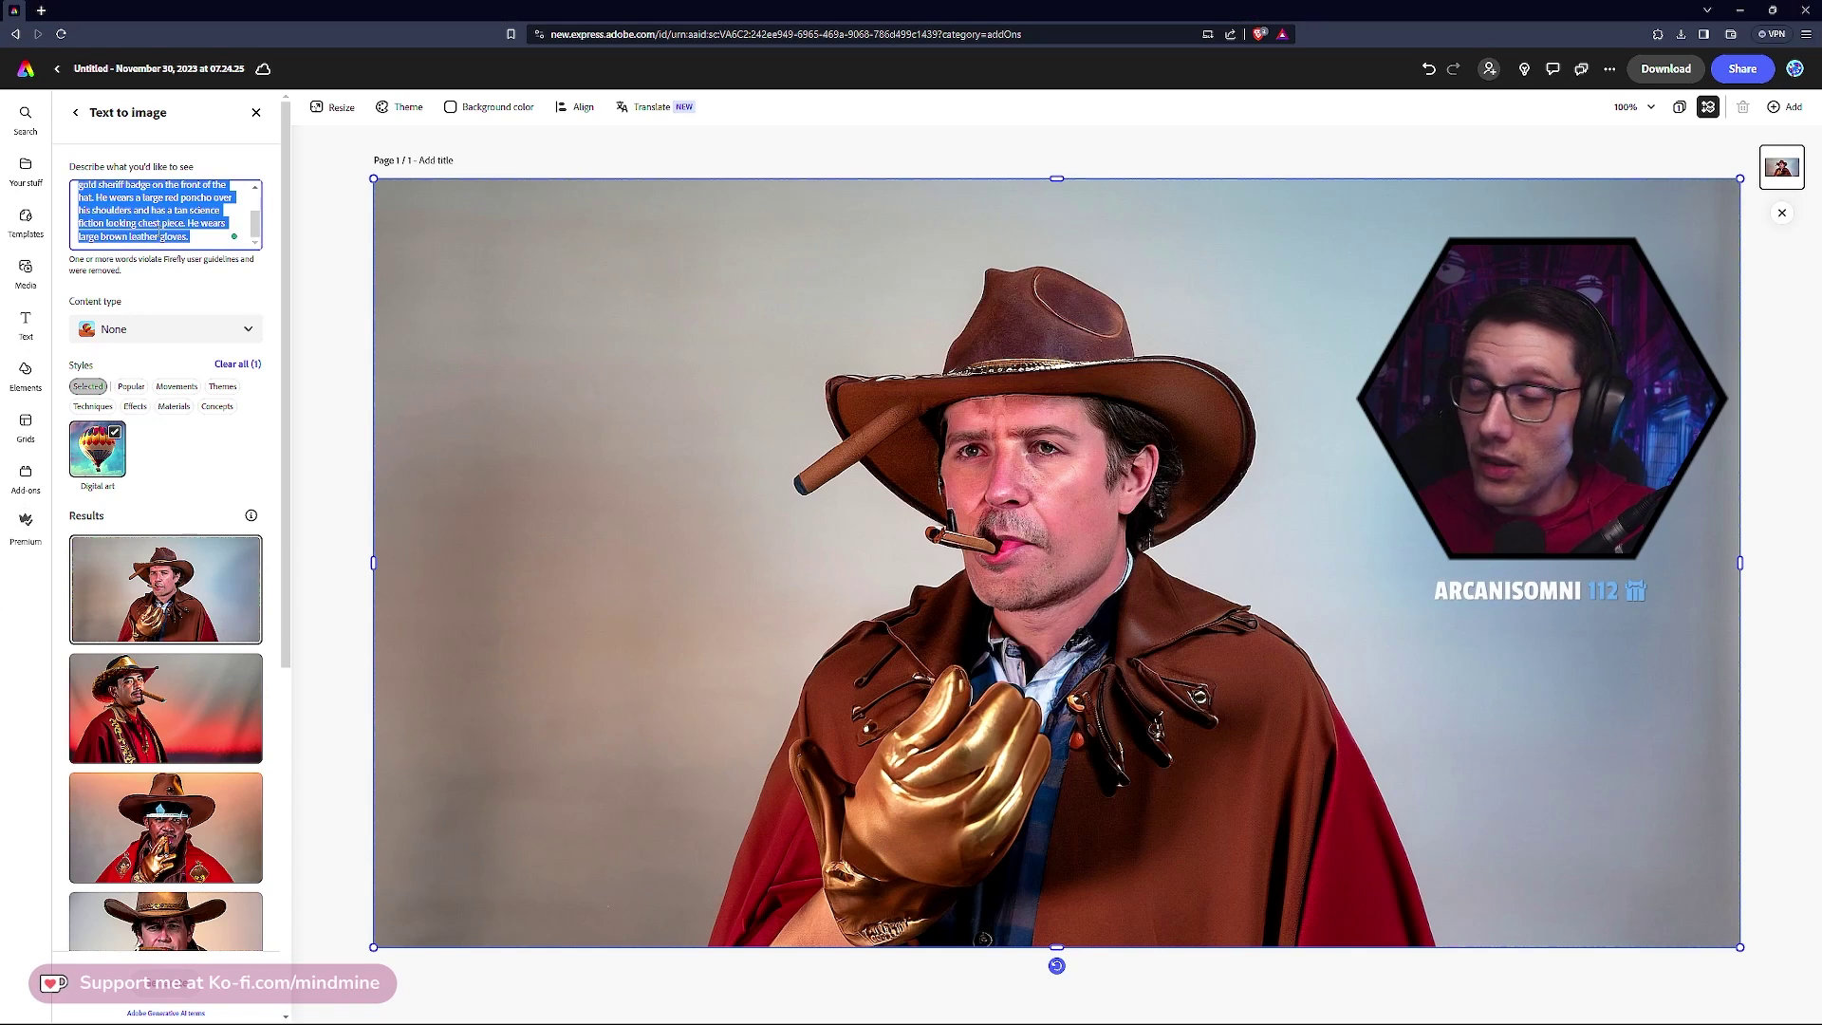
key(ctrl+v)
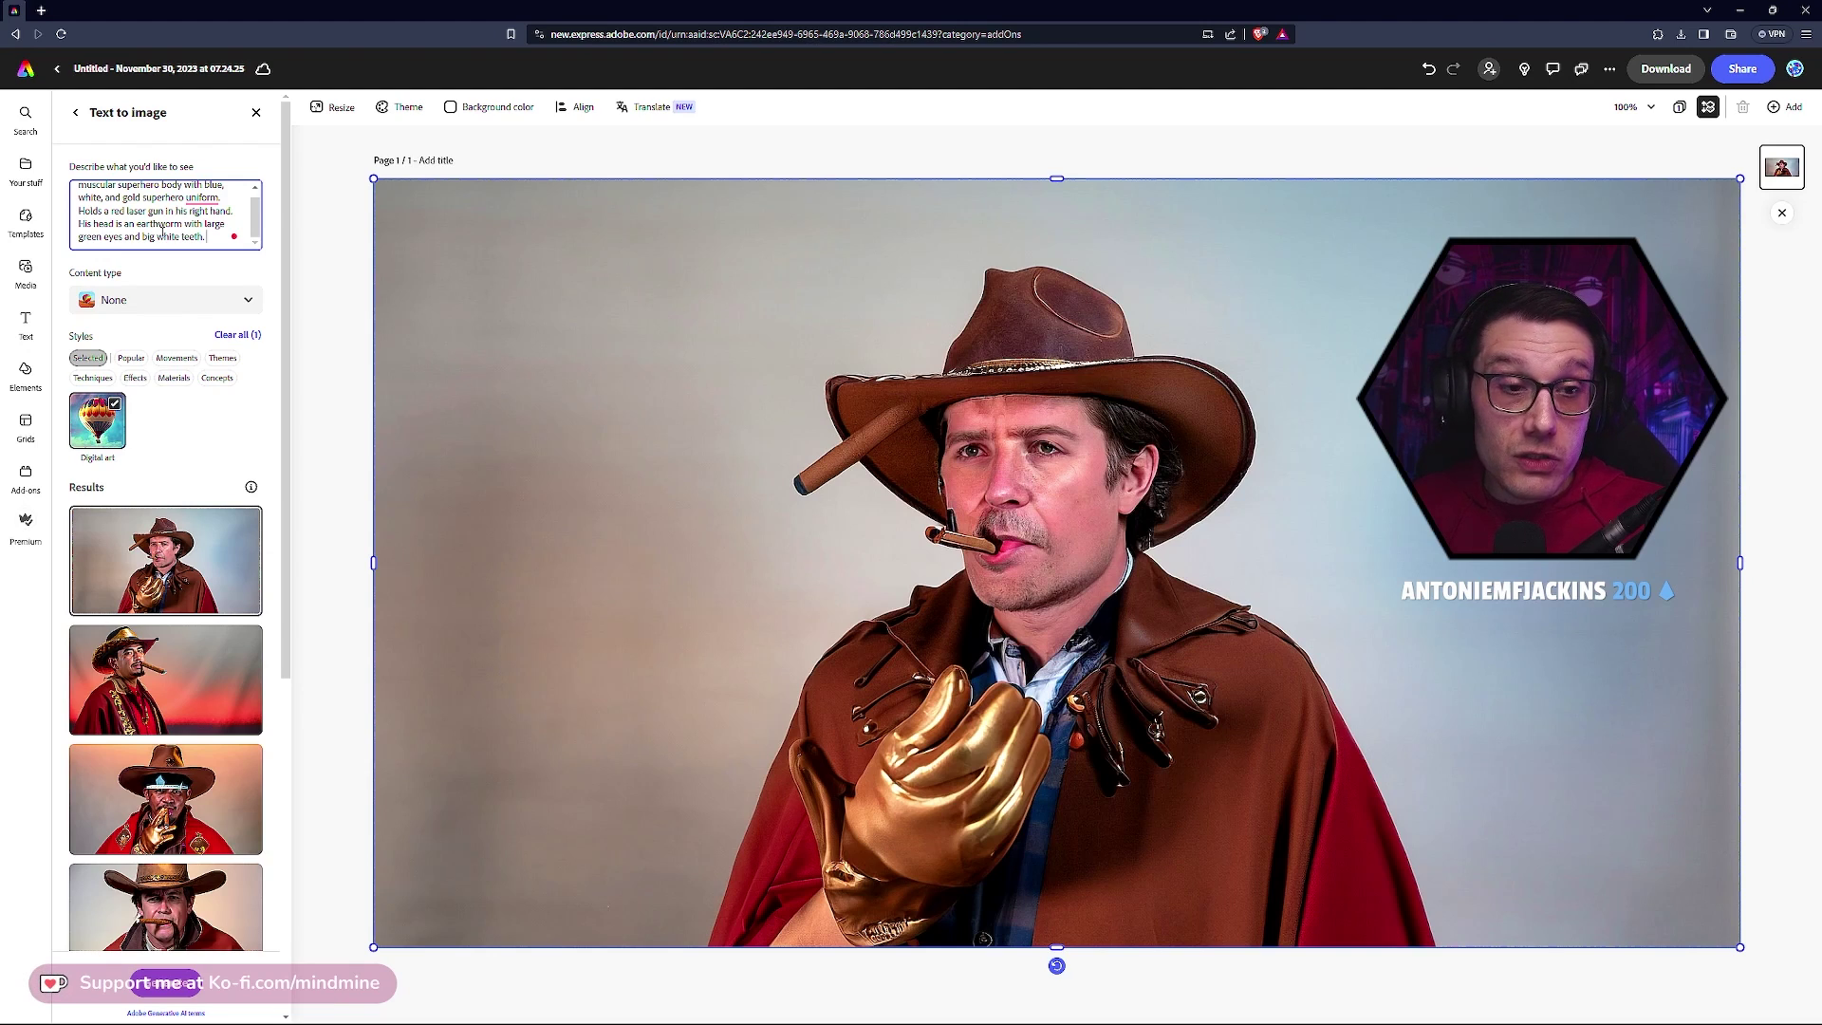
click(153, 979)
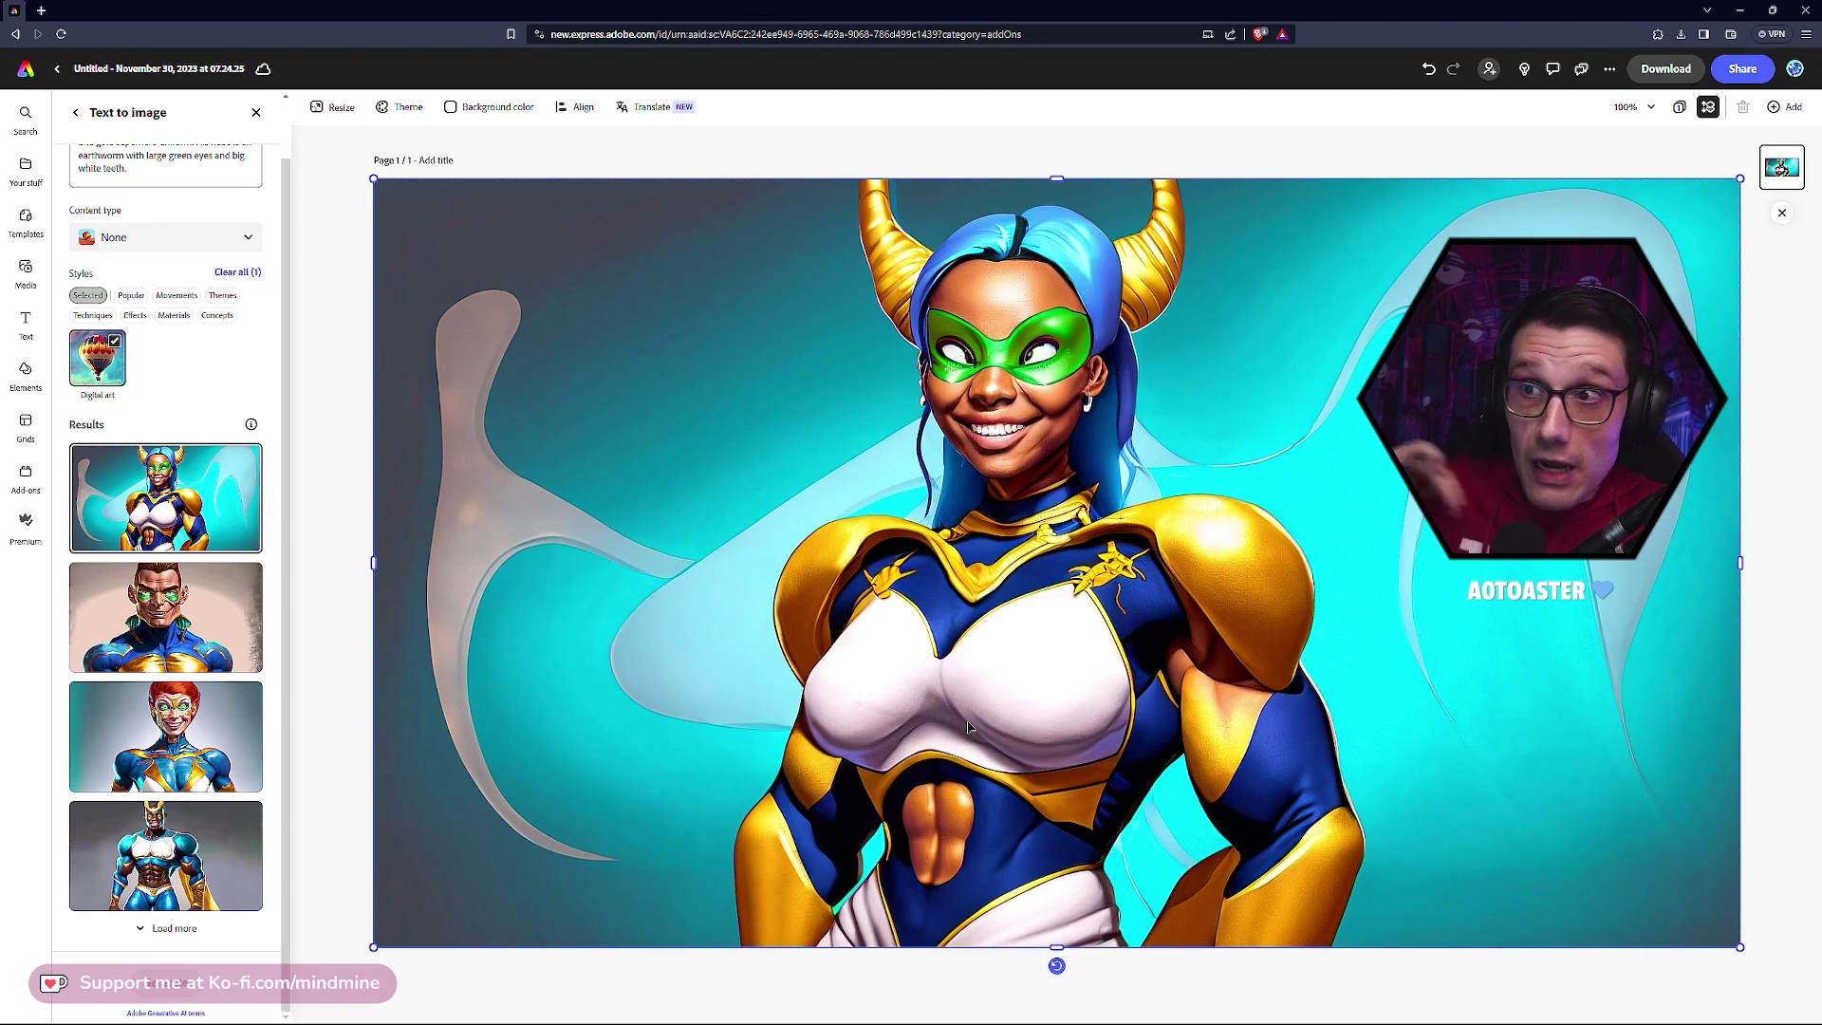
Preview the other generated superhero variations on the page and compare them with the earthworm description
click(233, 602)
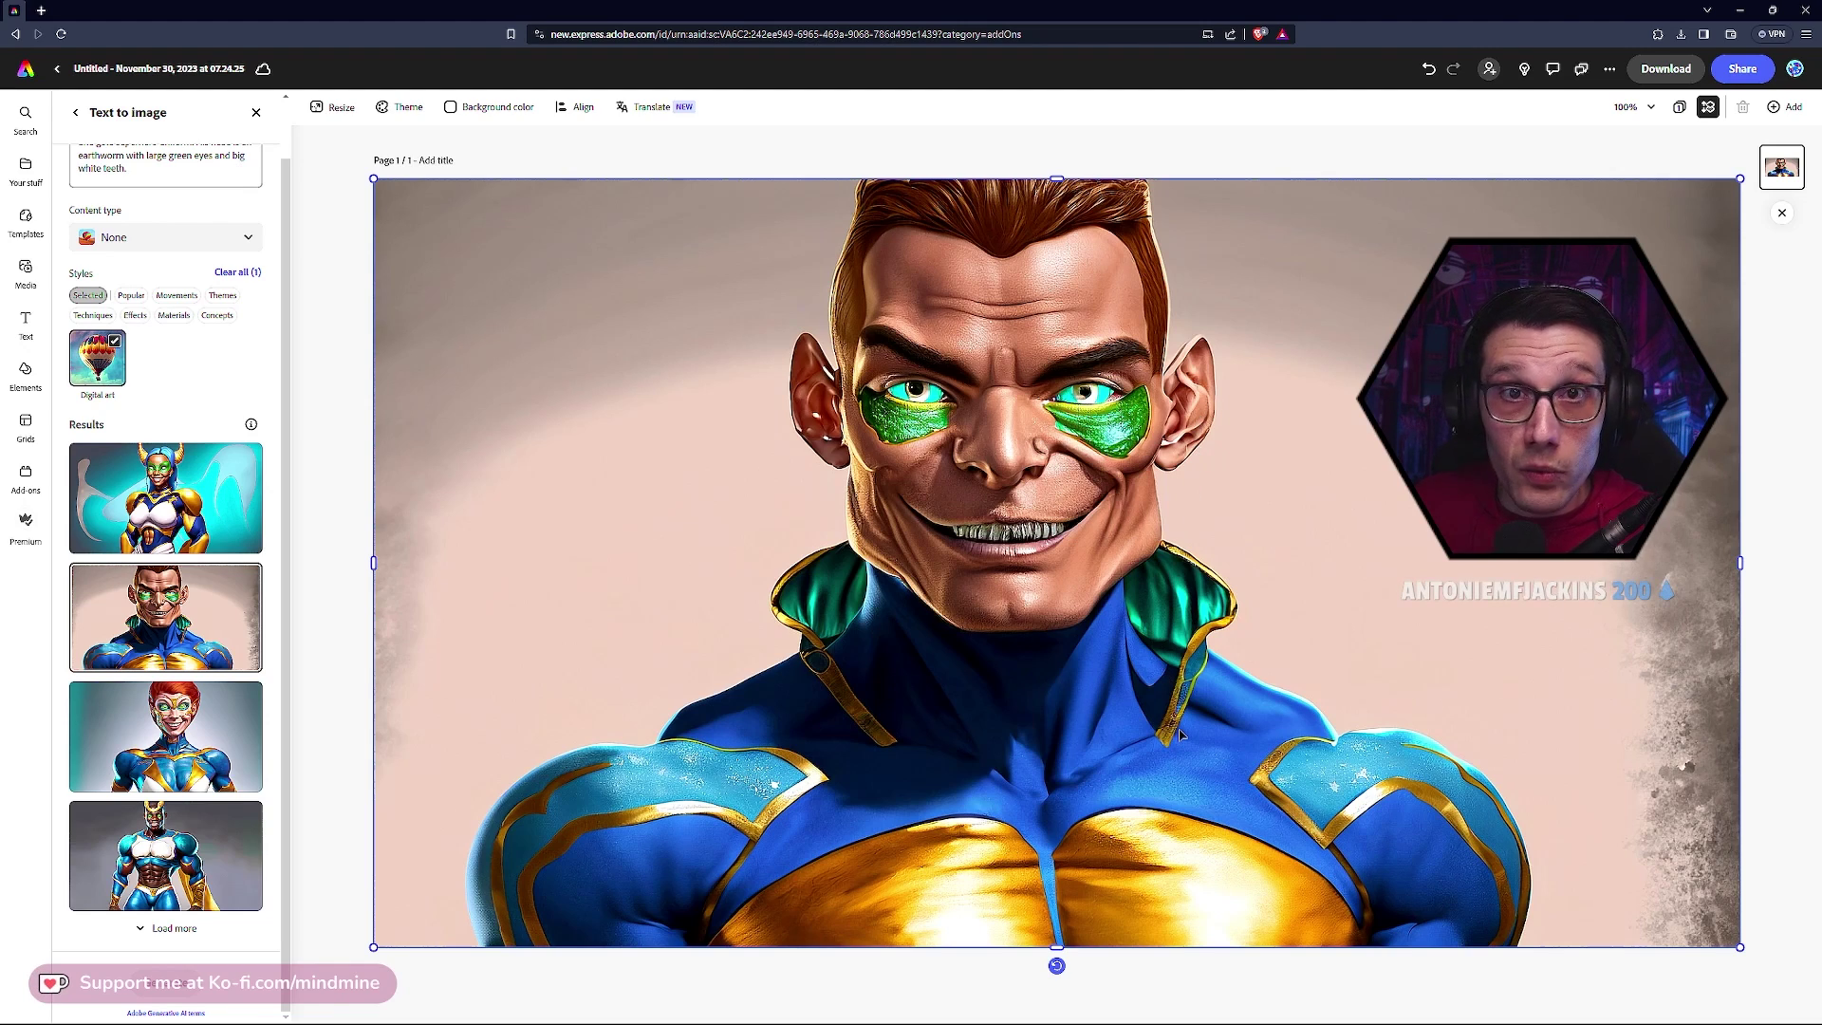
click(237, 721)
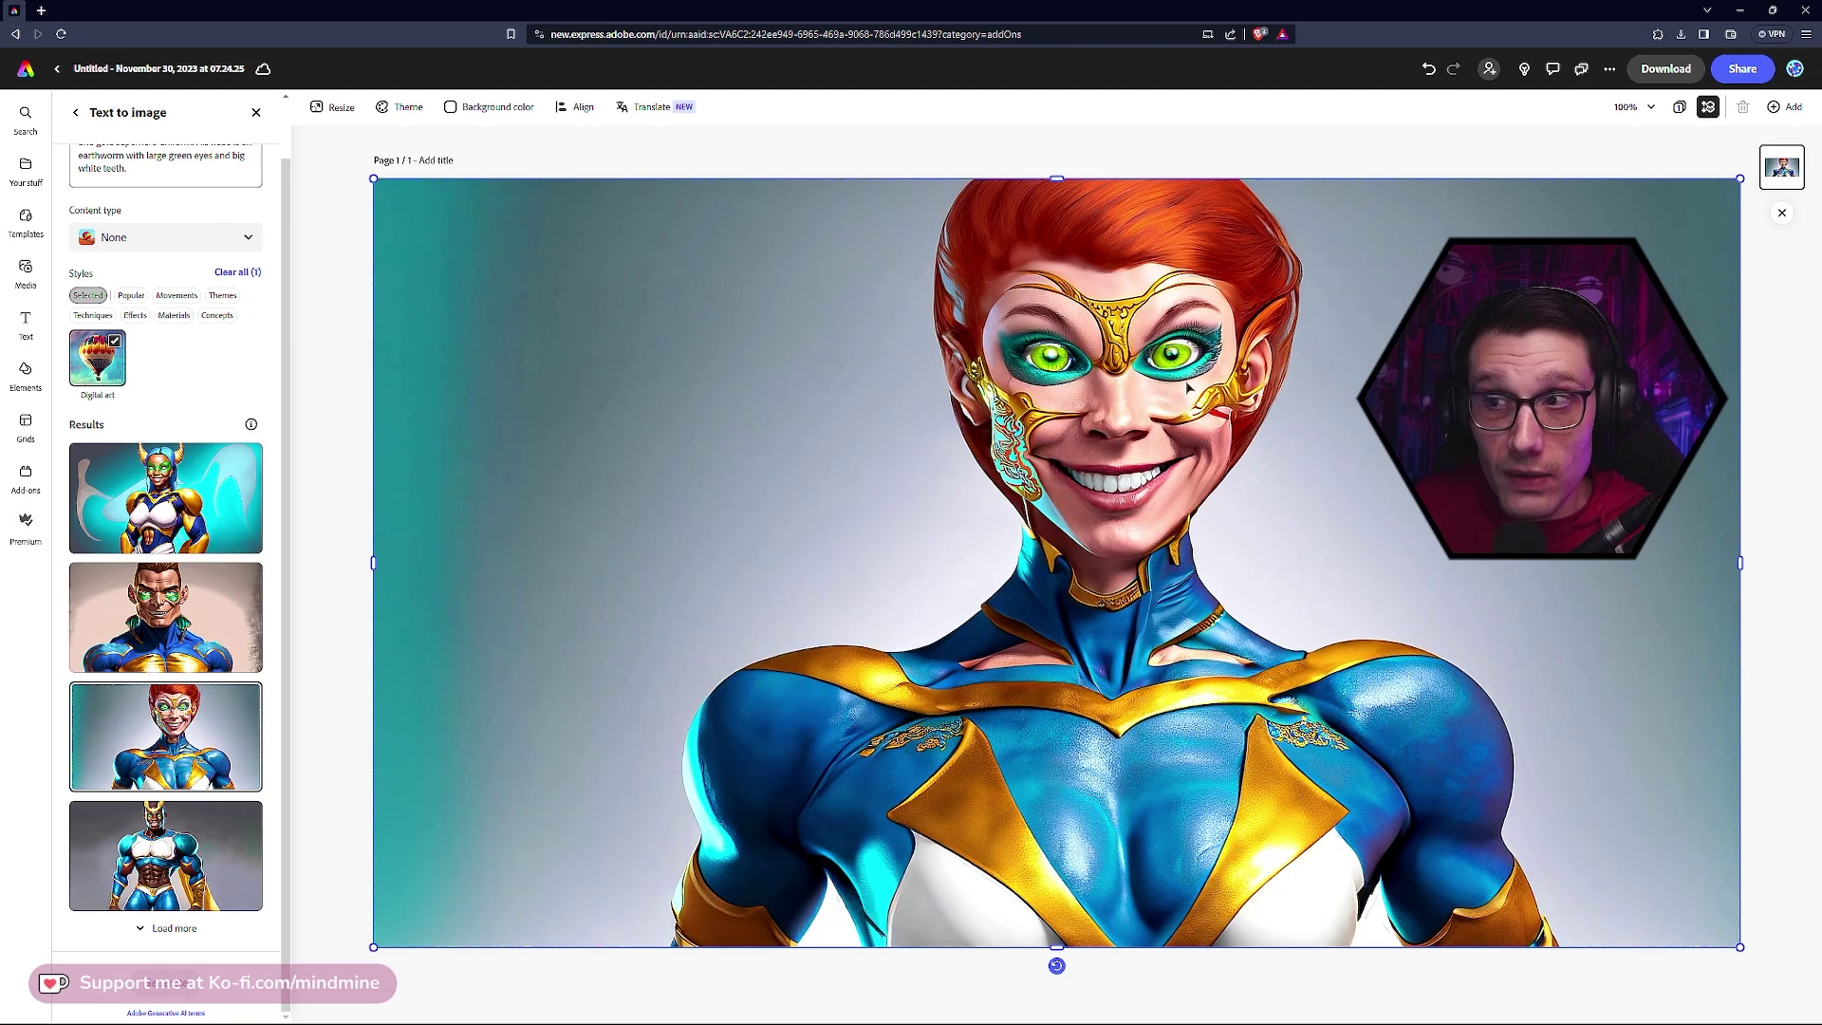
click(203, 849)
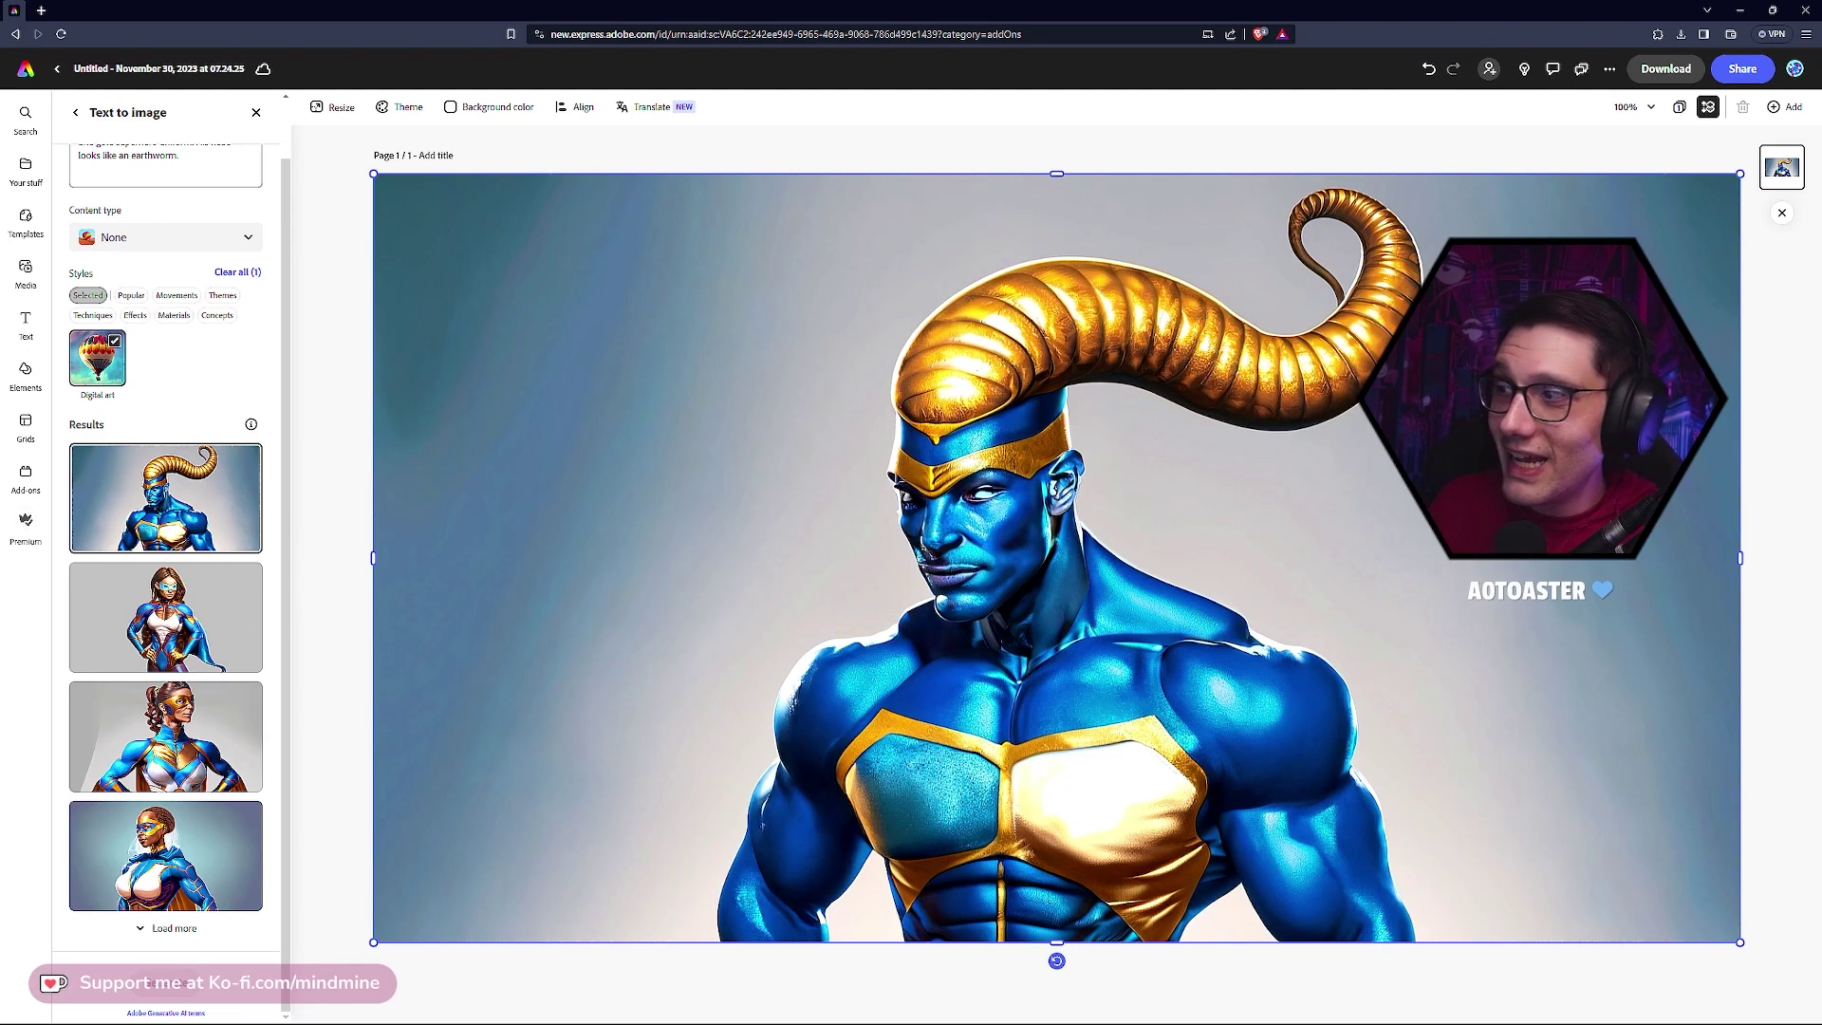
mouse_move(196, 596)
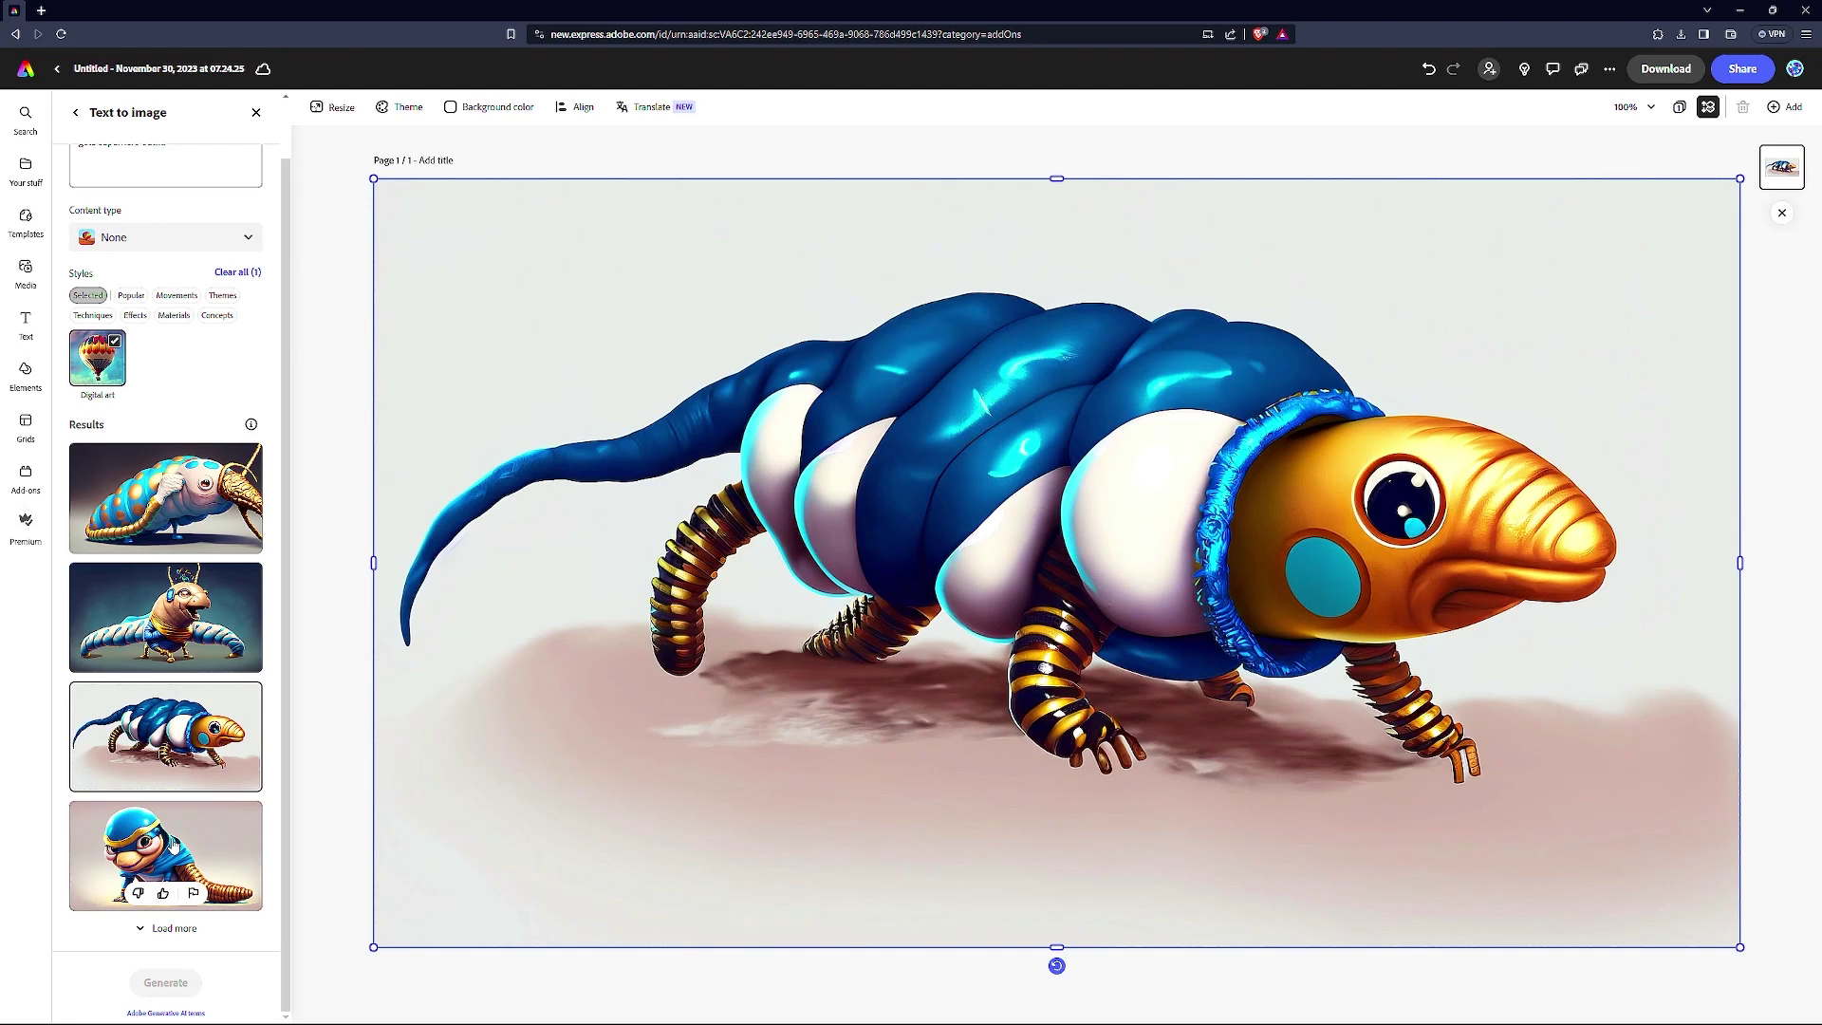
Preview another earthworm result, and replace the prompt with a woman in a puffy pink ballroom gown, long white gloves and round blue chest gem
click(174, 843)
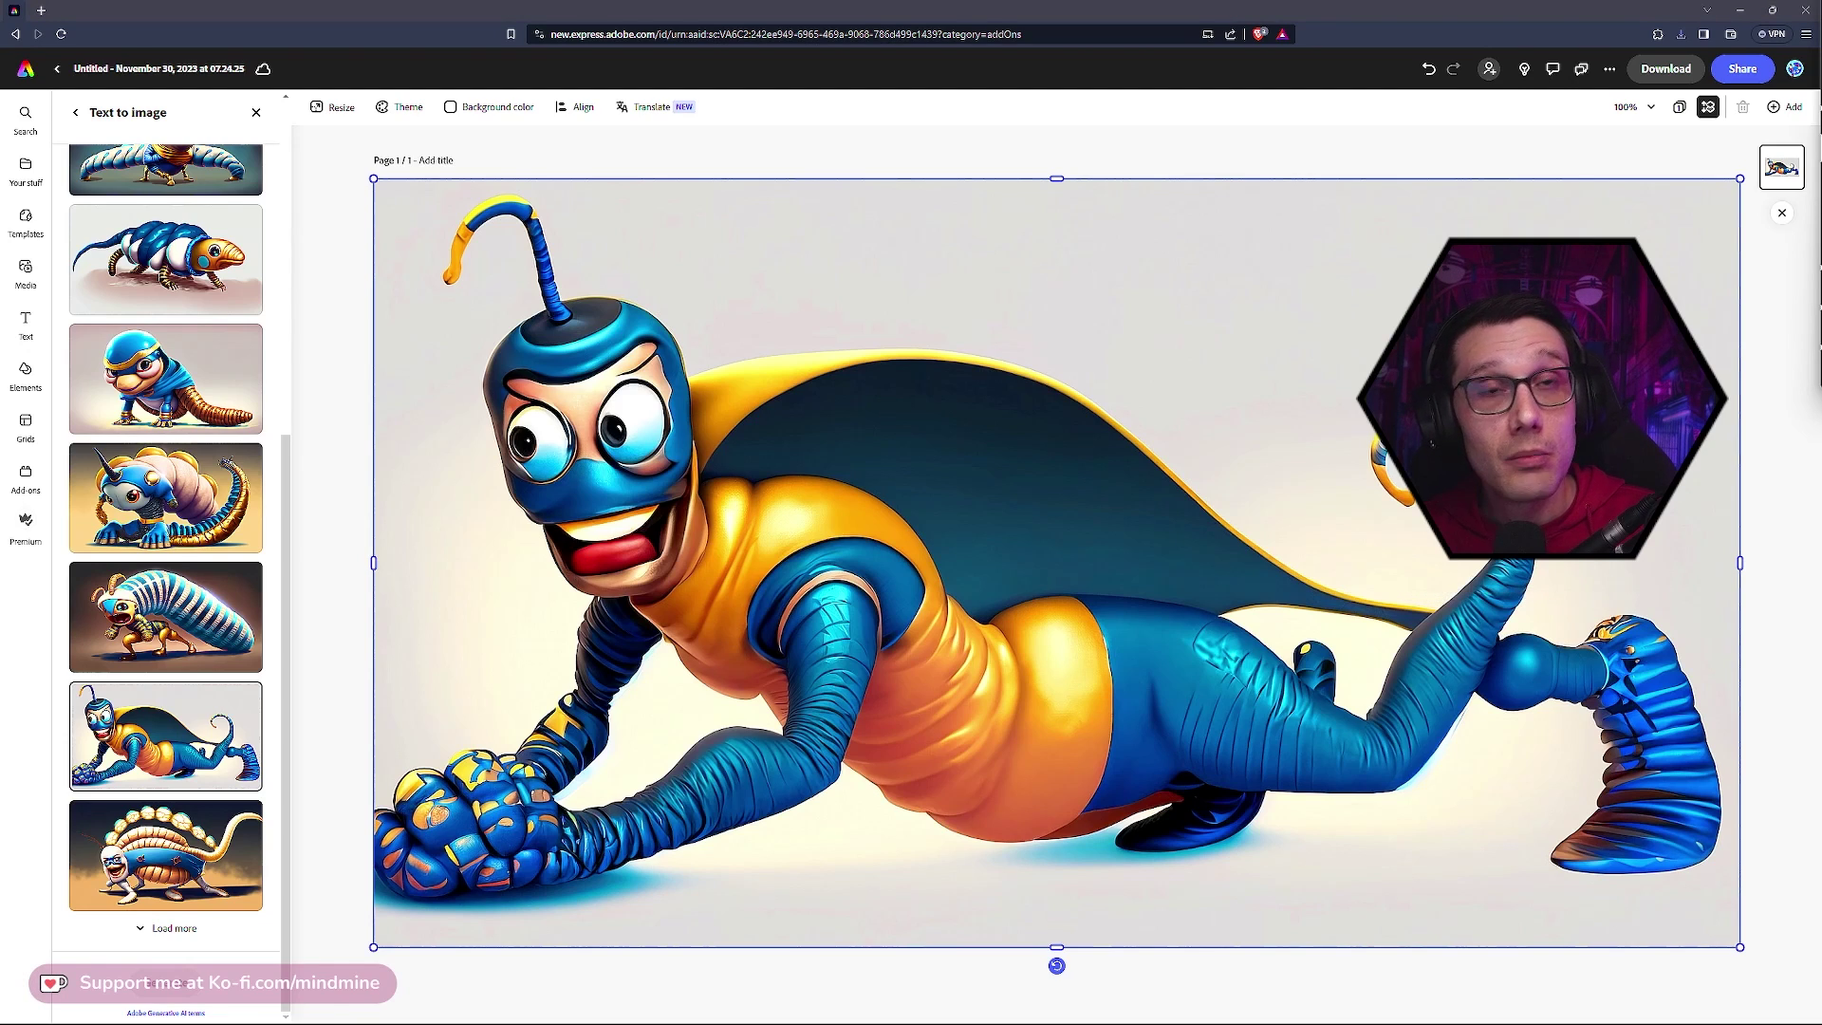
scroll(149, 256, up, 5)
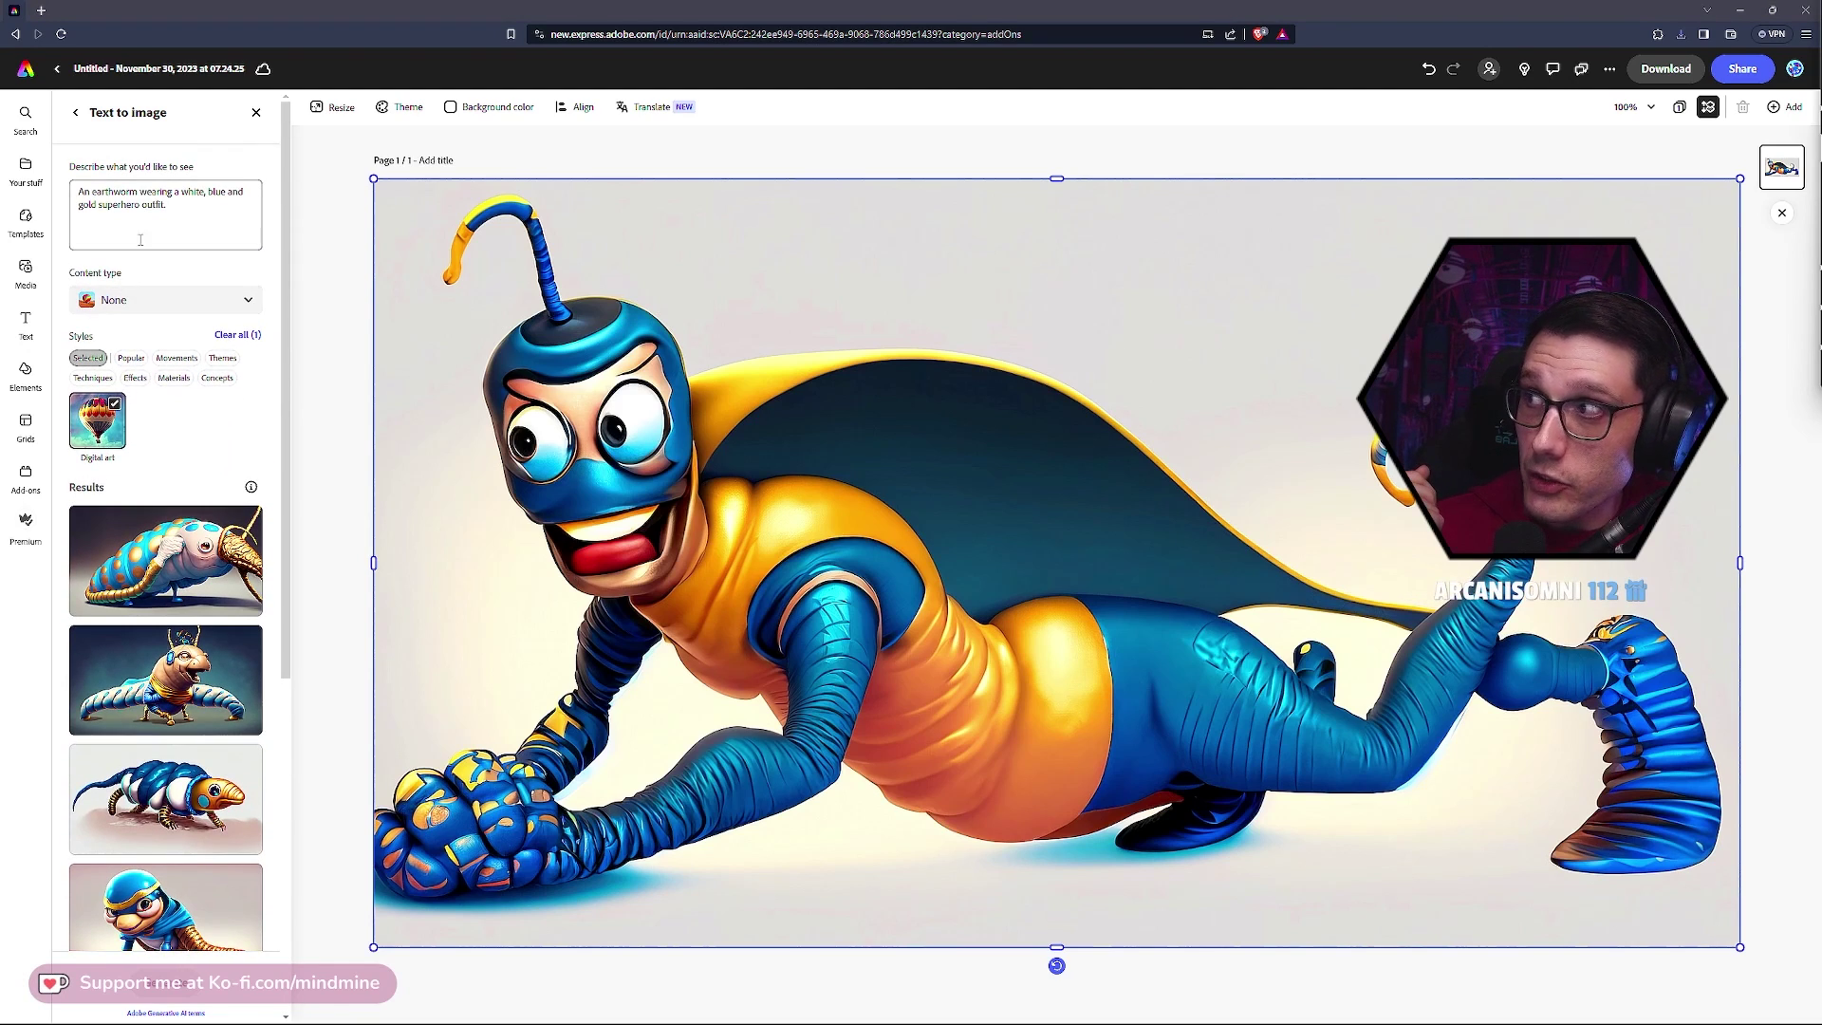
drag(177, 215, 67, 190)
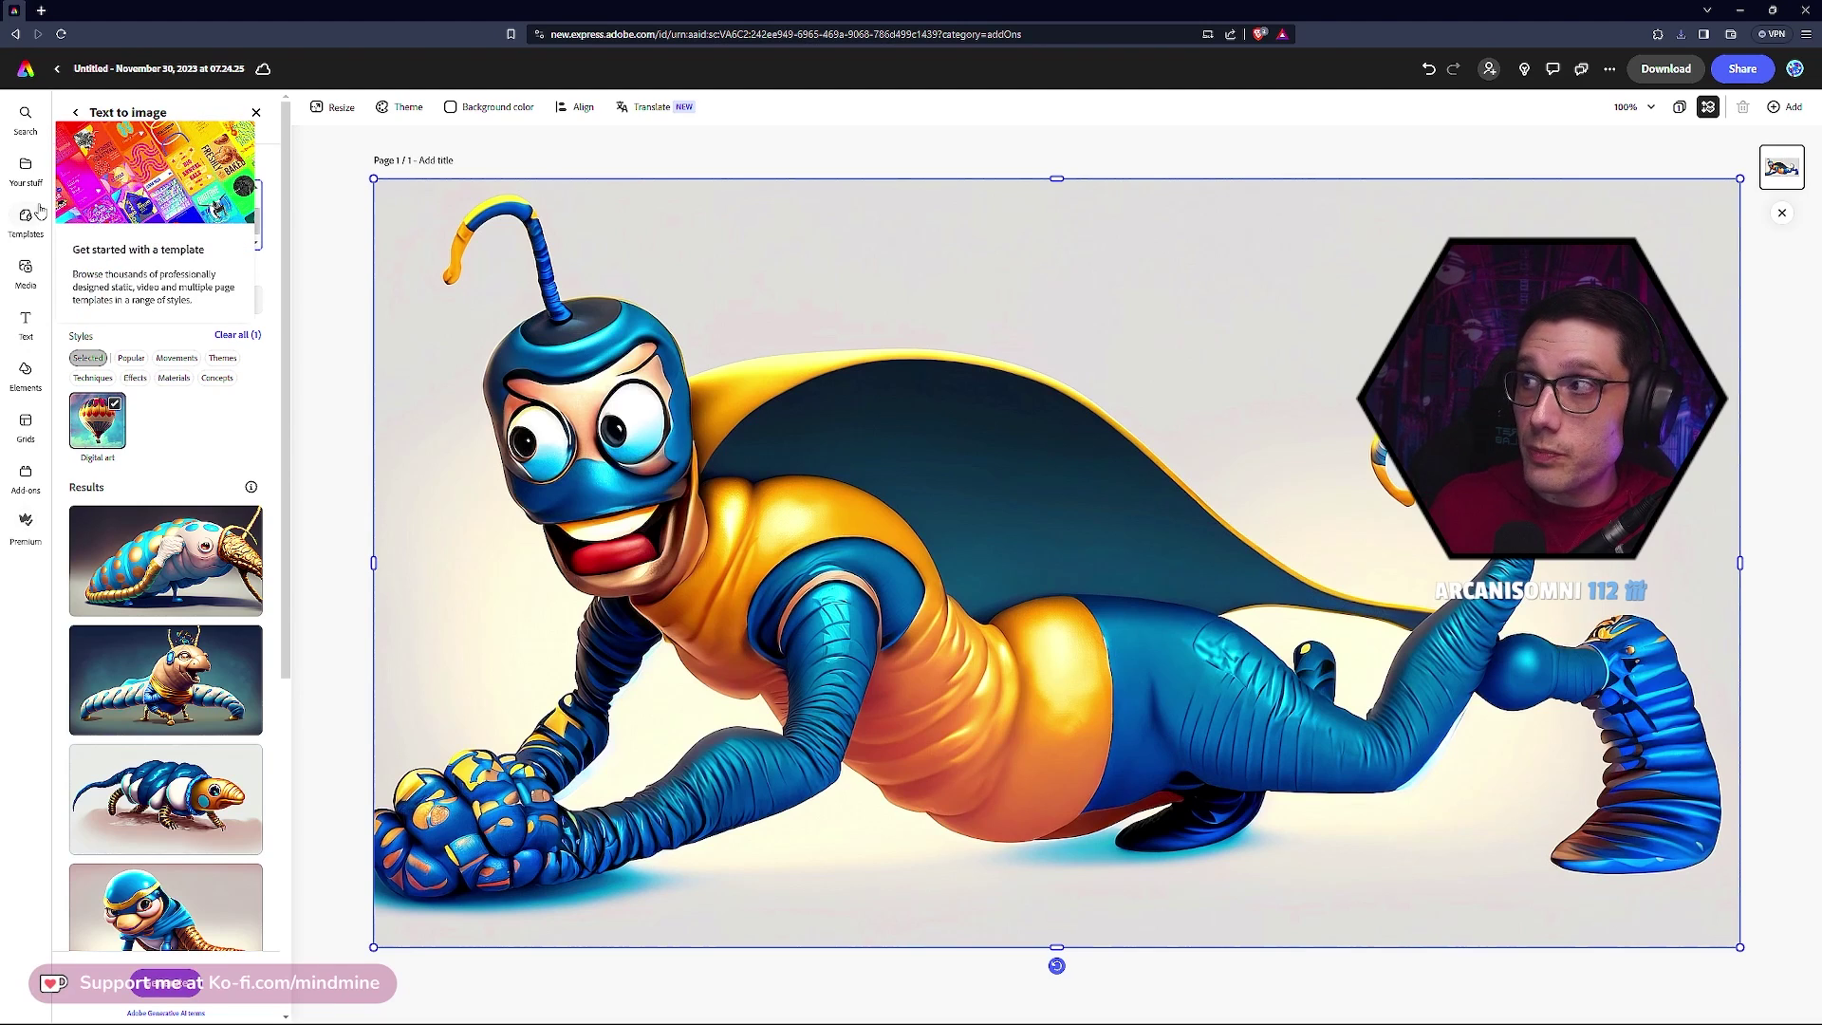
key(ctrl+v)
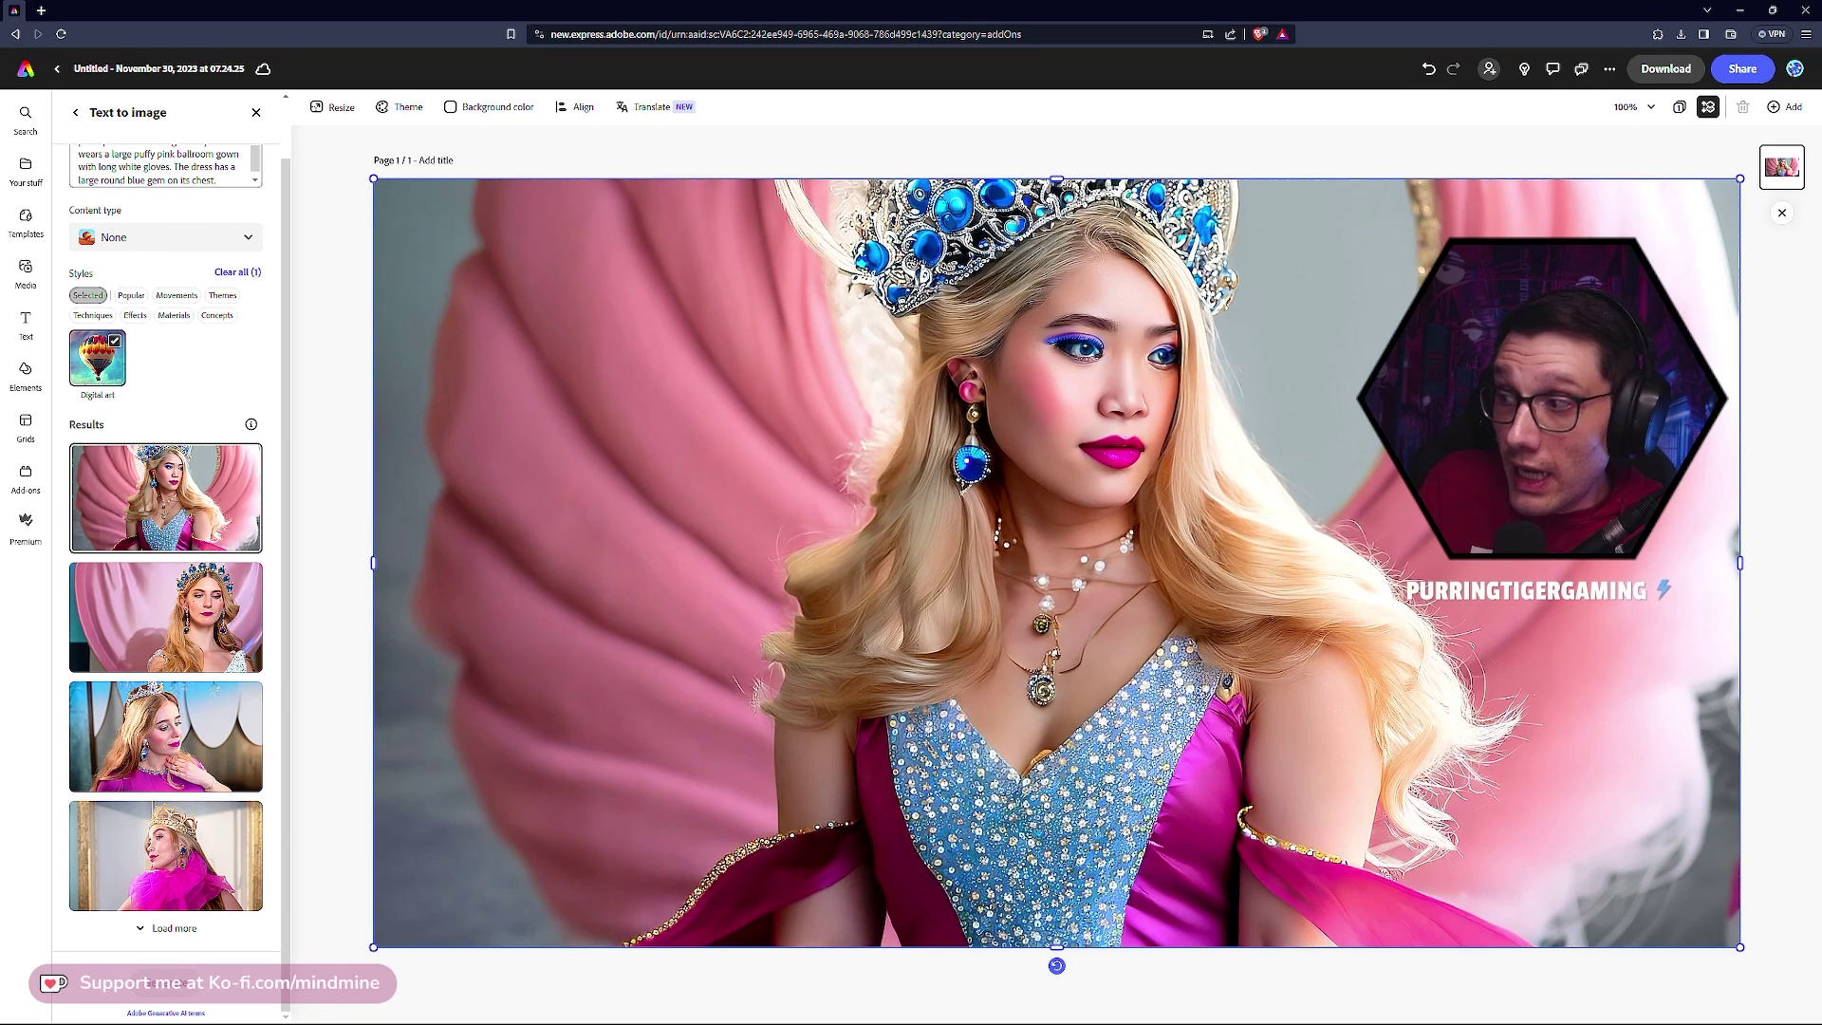
Preview the generated images of the crowned woman in the pink gown and open the download options for the chosen one
scroll(166, 570, down, 4)
click(207, 477)
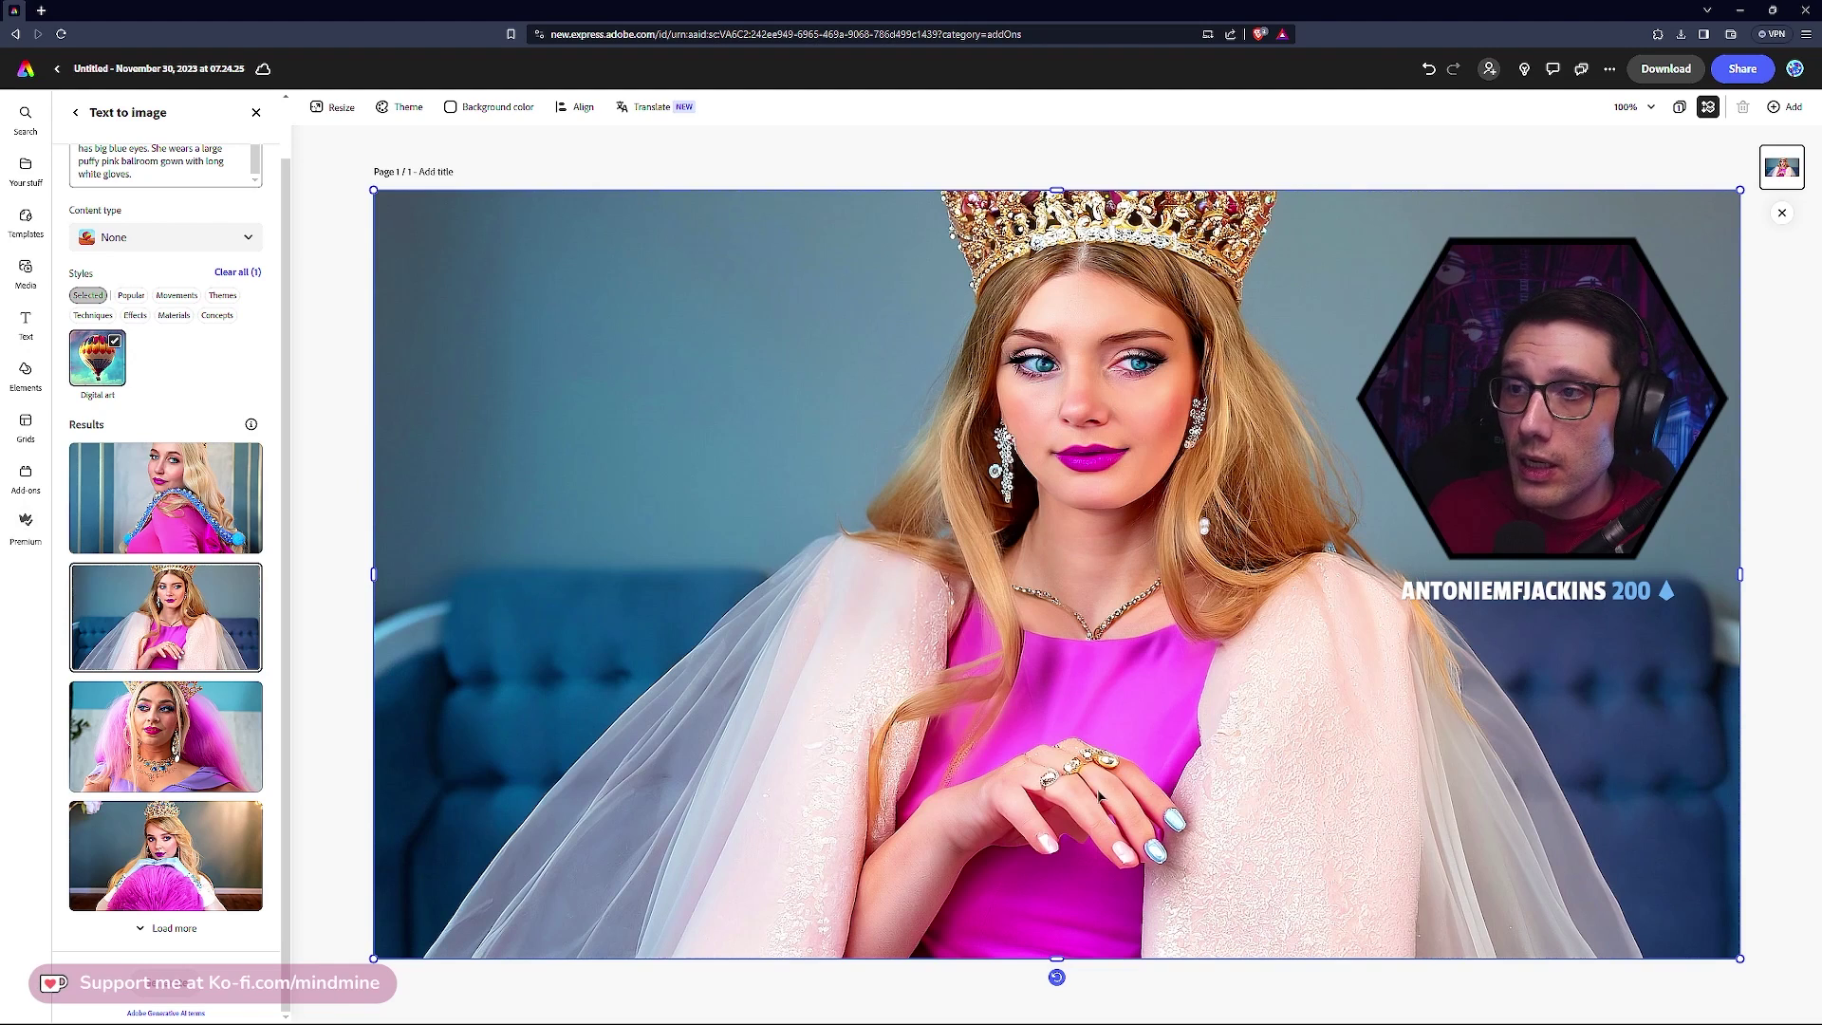
click(1665, 72)
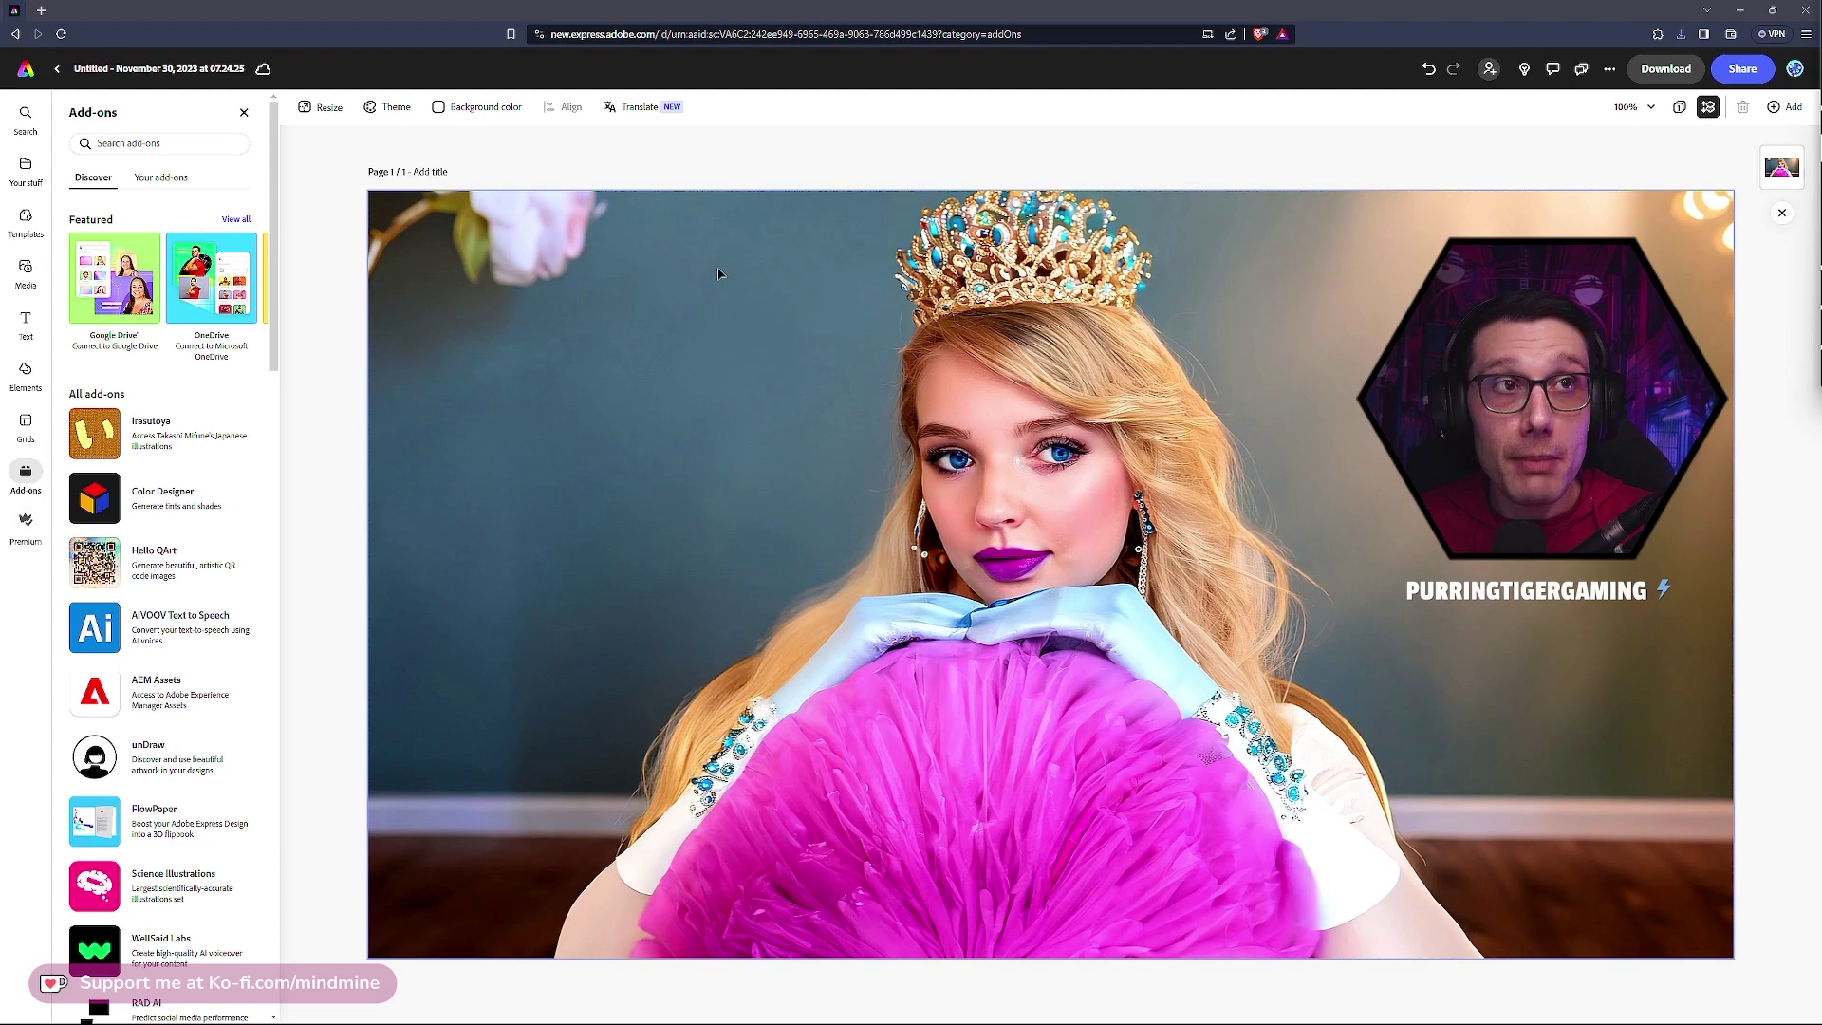
Reopen Text to image and describe a pale, muscular knife-wielding man in a butcher's smock, removing the sentence about plain white gloves
click(148, 151)
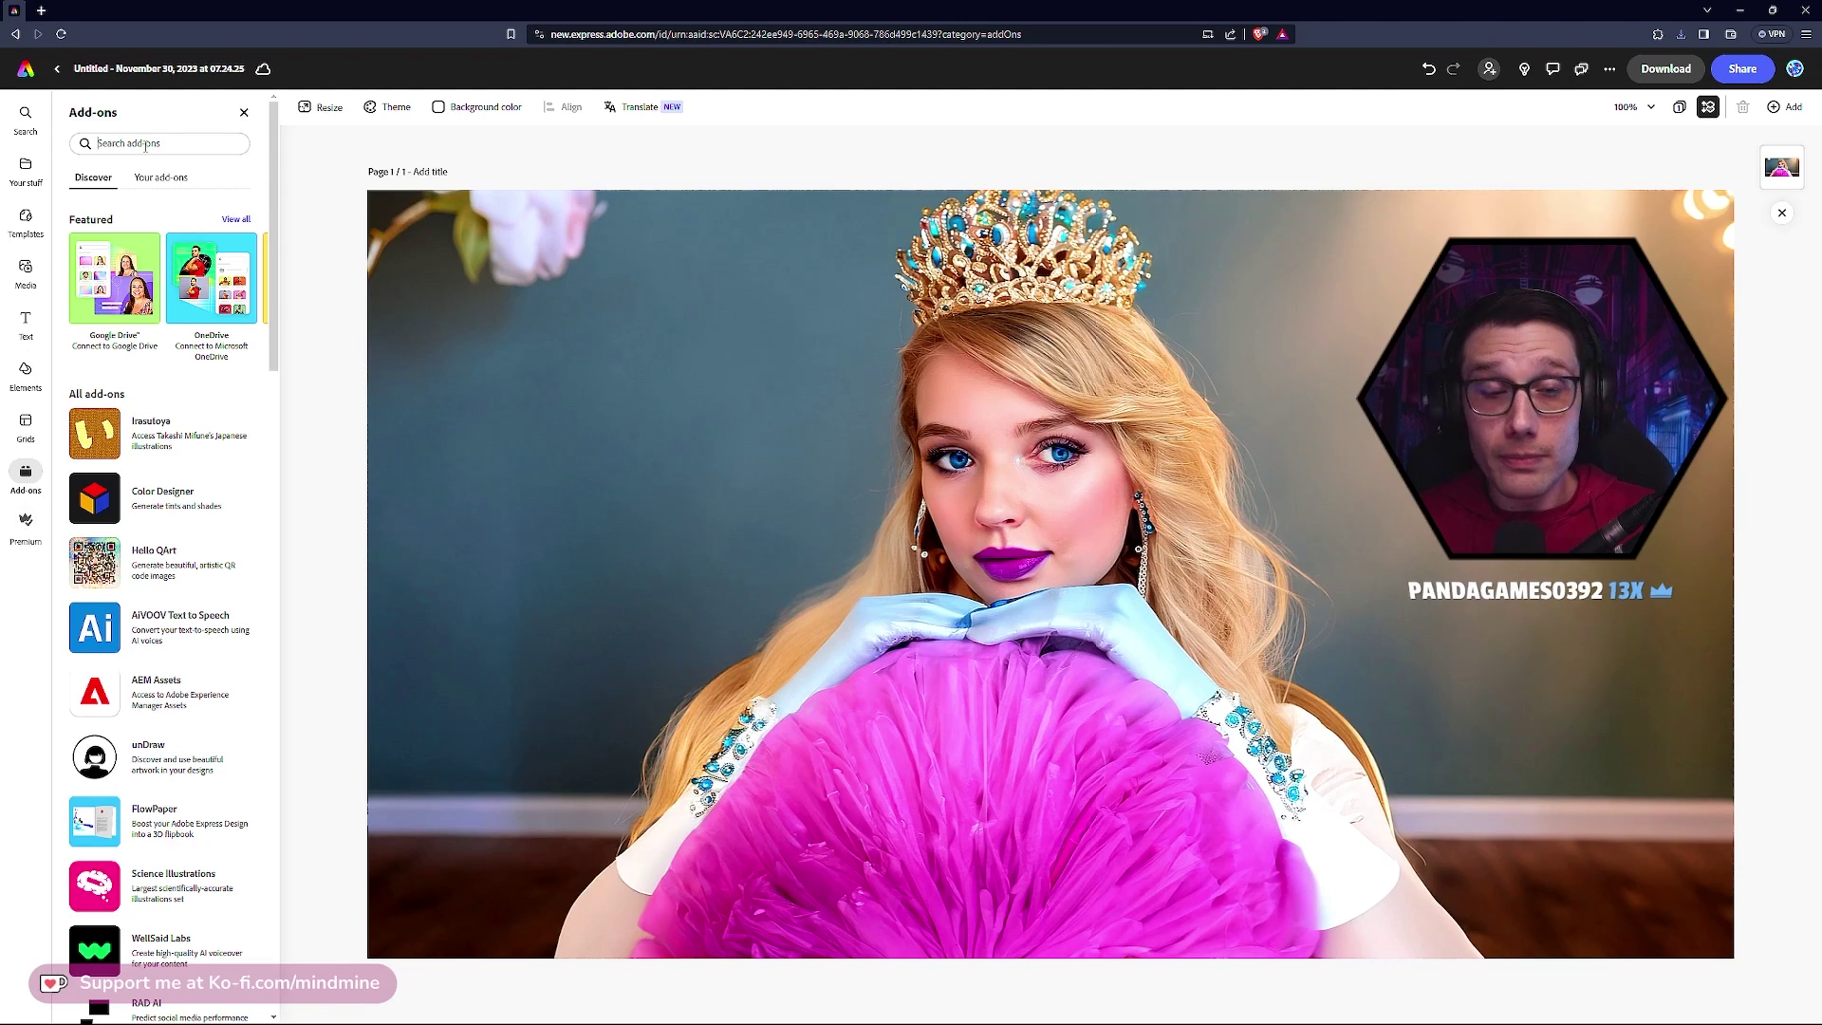
key(ctrl+v)
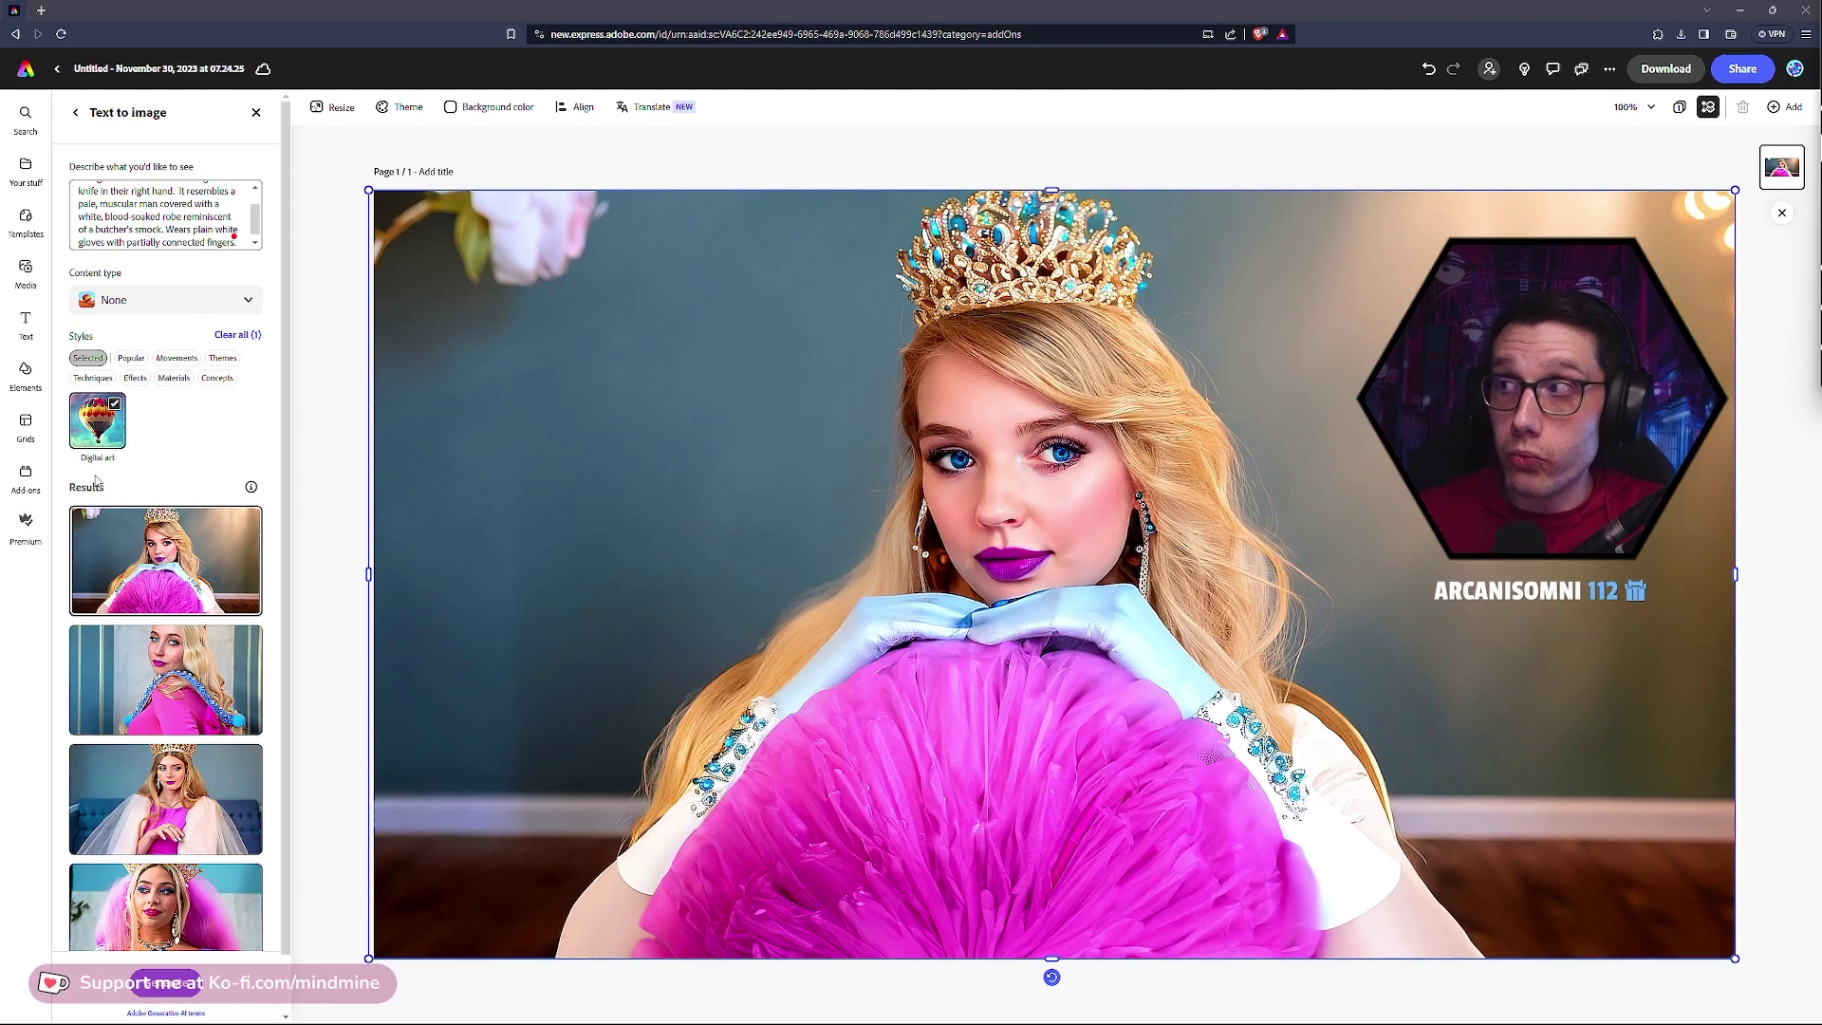
drag(167, 230, 280, 269)
key(BackSpace)
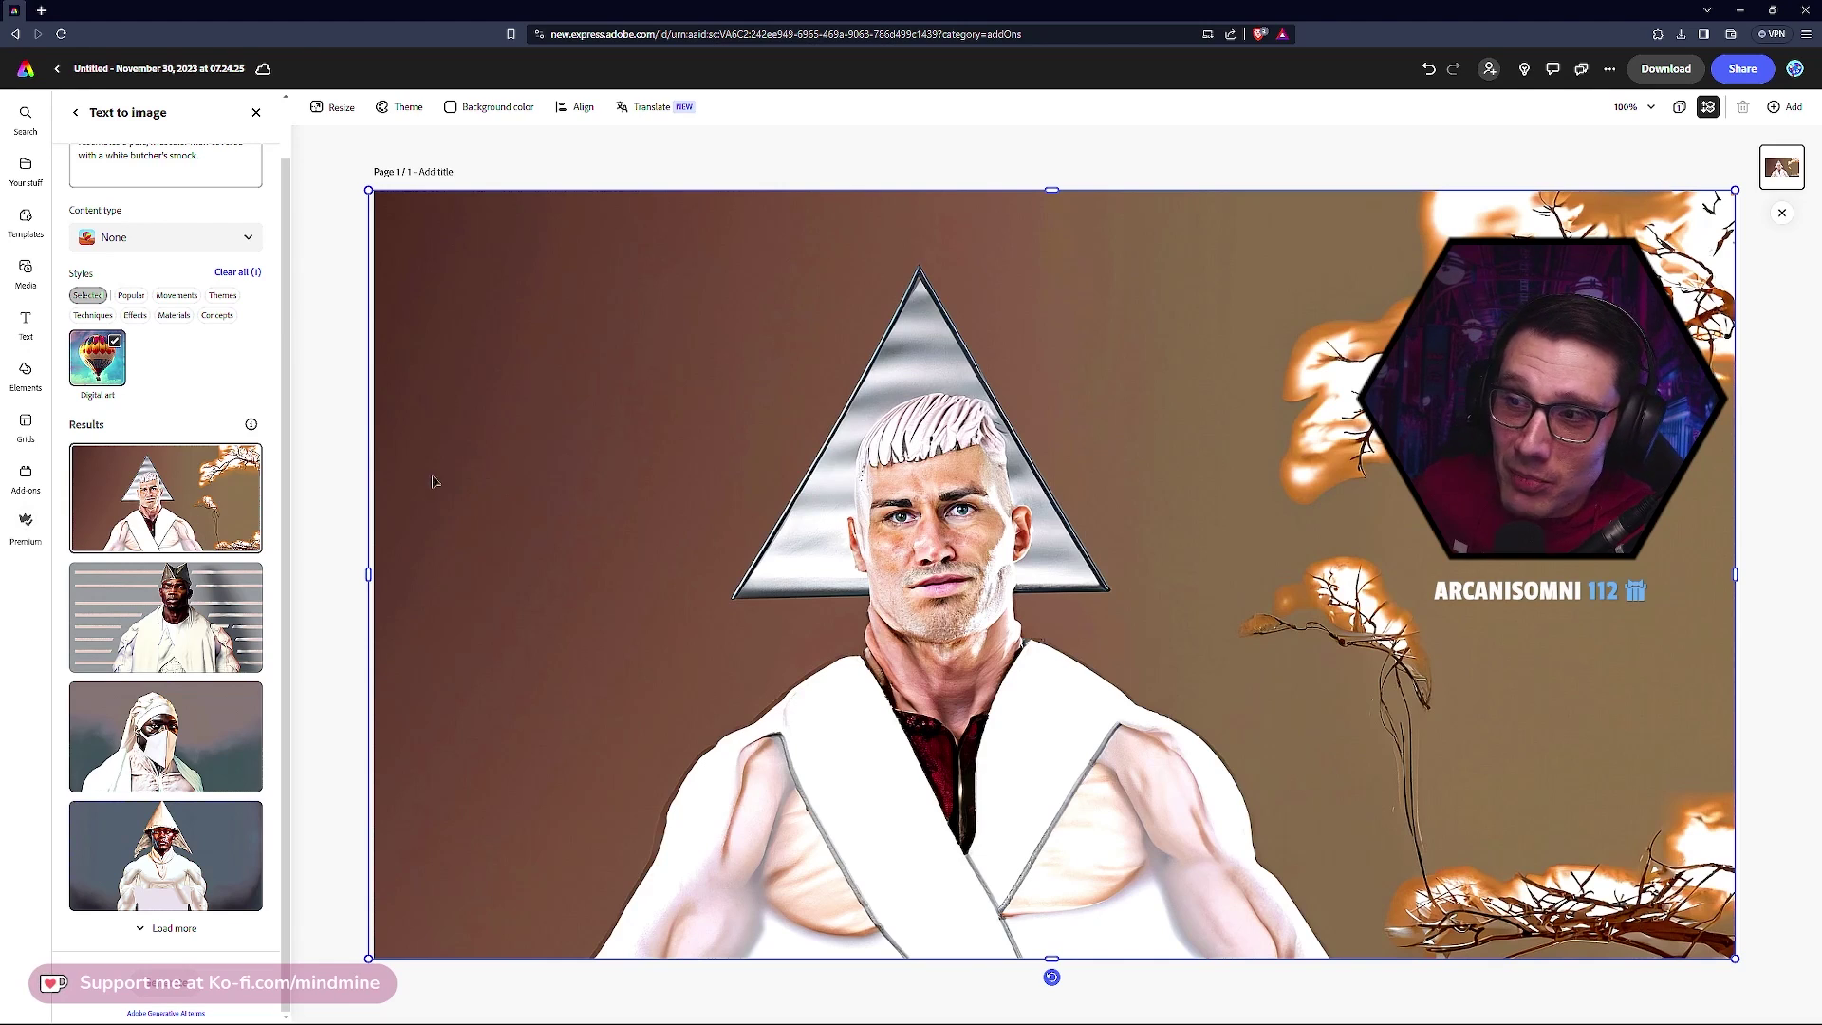
Download the image of the muscular man with the metal triangle behind his head as a PNG
click(1665, 68)
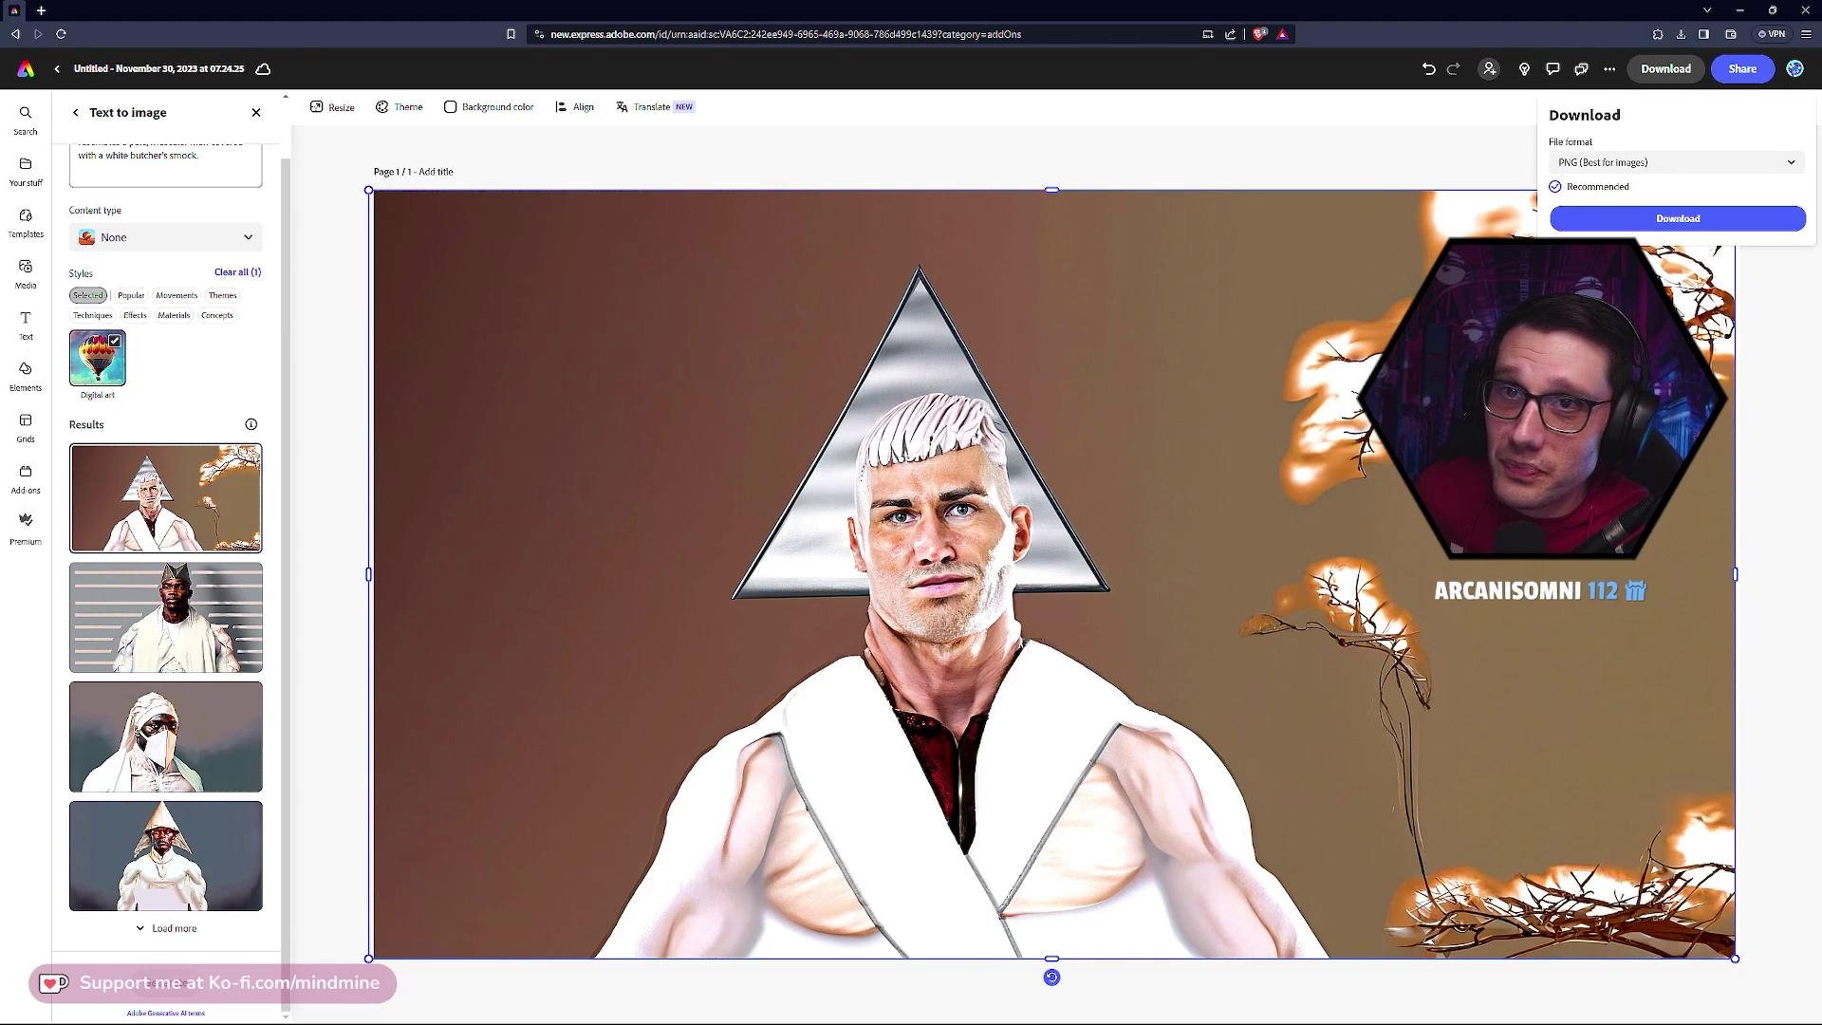
click(1677, 219)
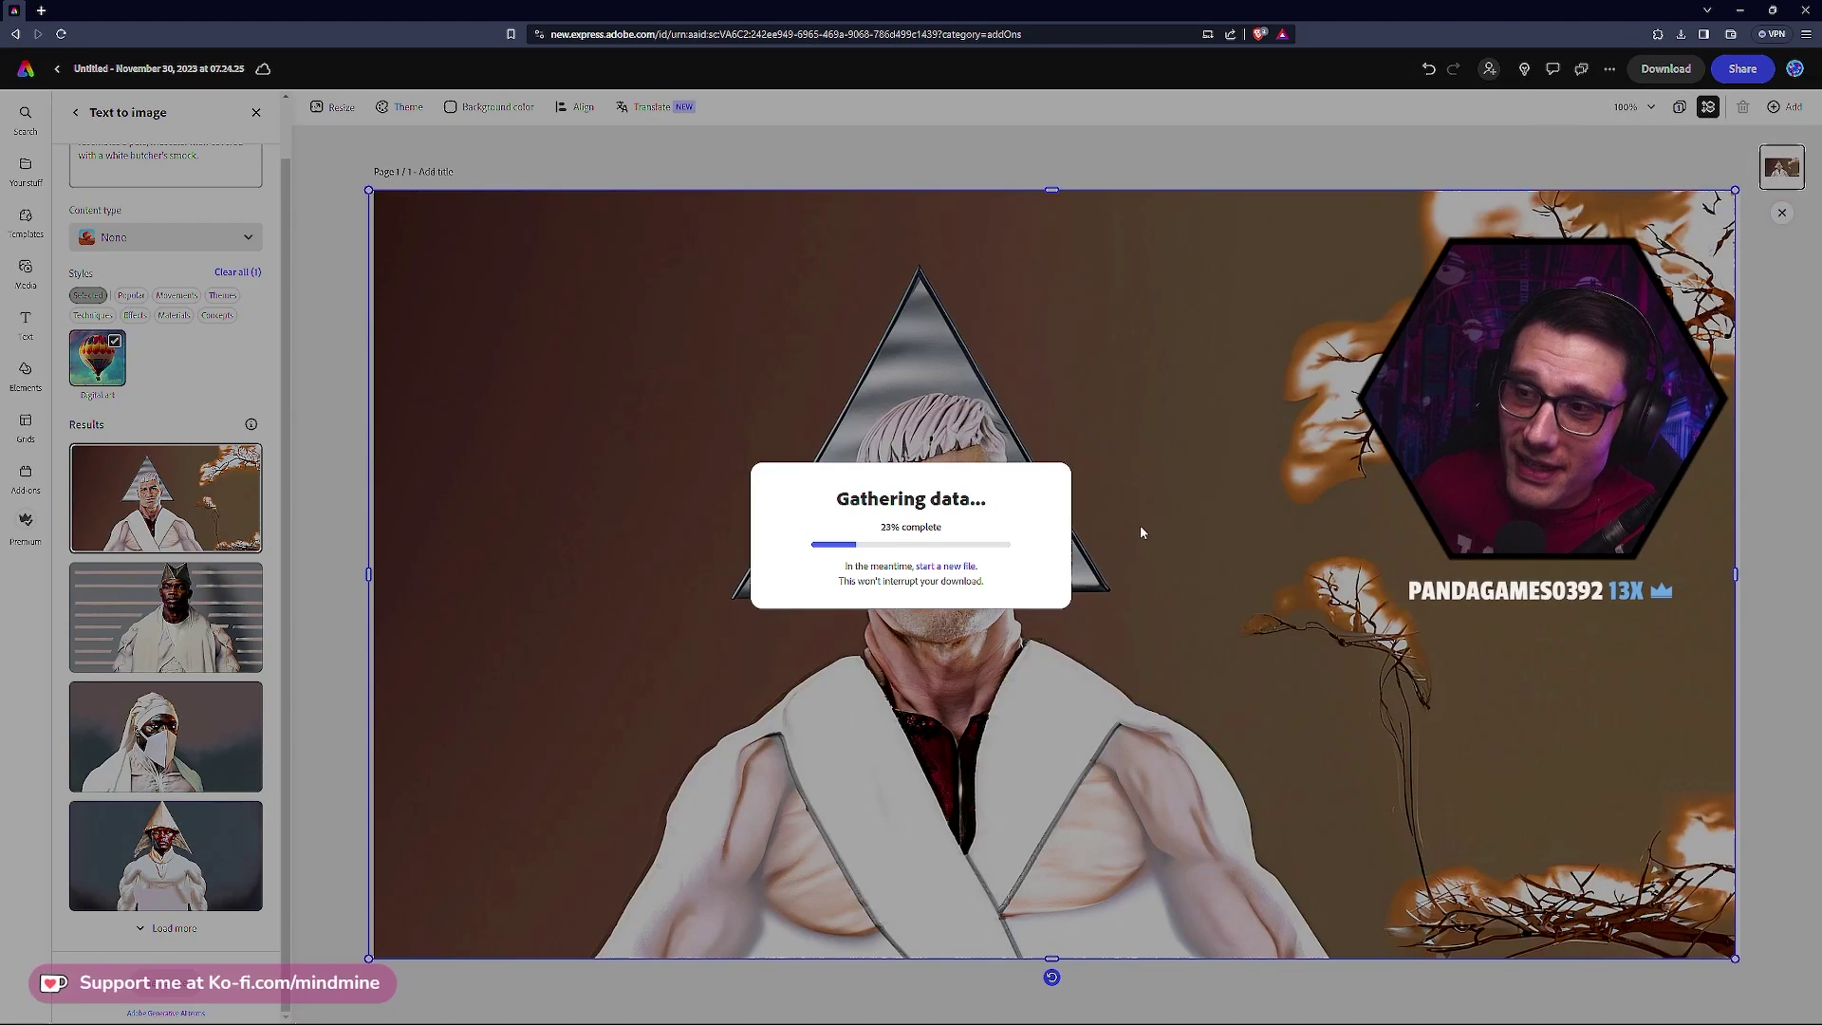